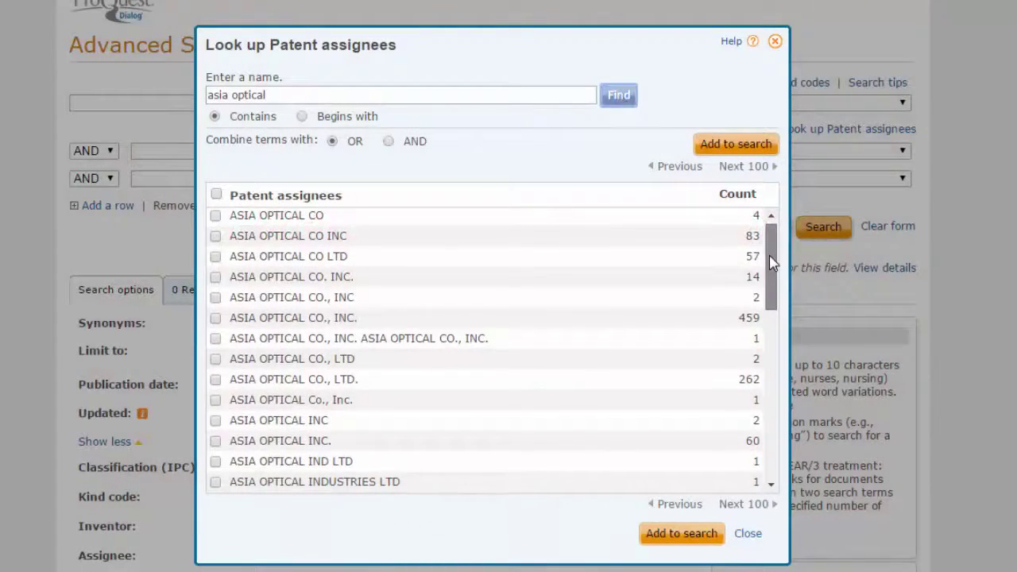
Create the PivotTable on a new sheet with Legal representative as rows and as a count.
{"action": "left_click_drag", "start_coordinate": [770, 266], "coordinate": [771, 352]}
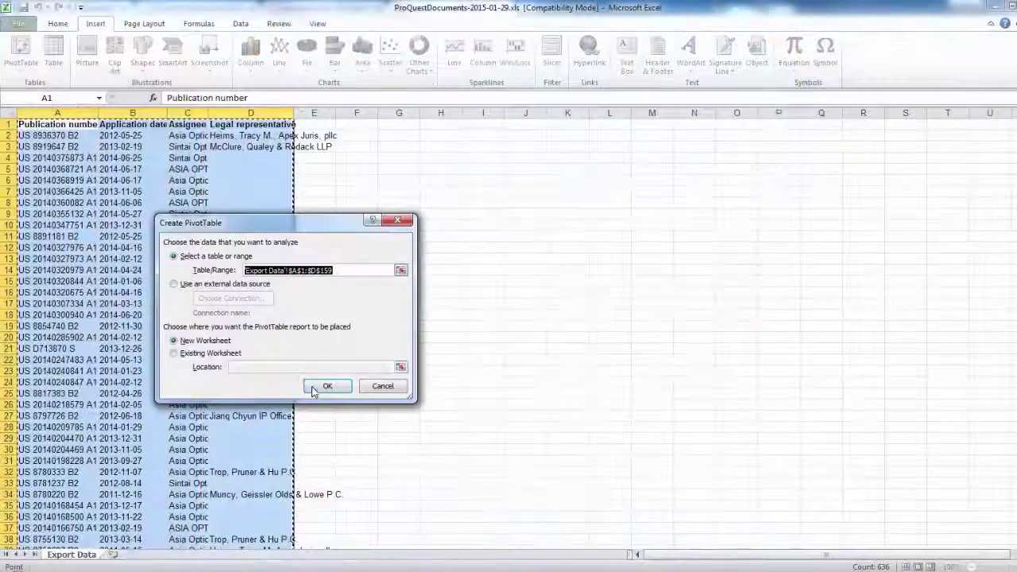
{"action": "left_click", "coordinate": [313, 389]}
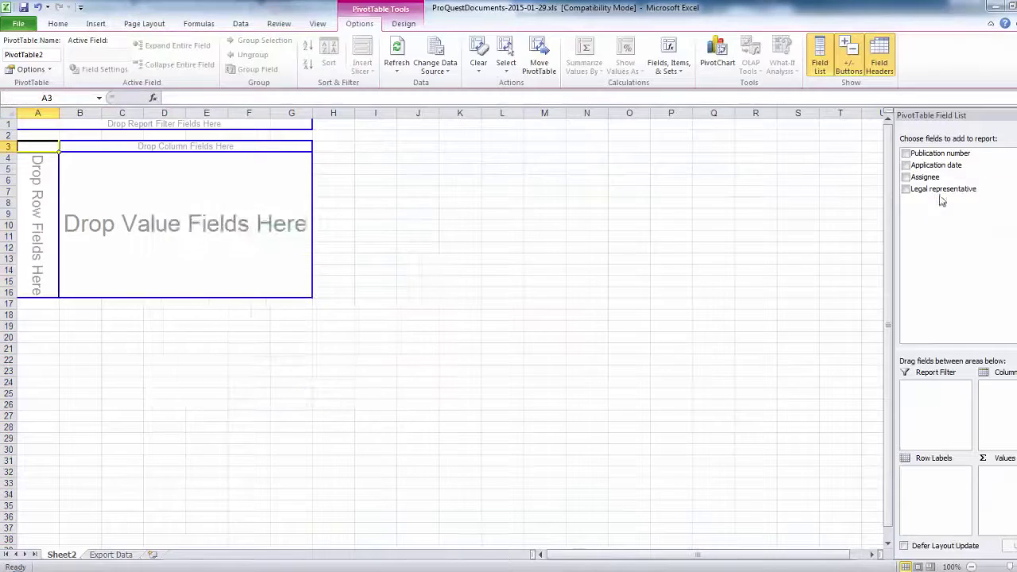
{"action": "left_click_drag", "start_coordinate": [942, 189], "coordinate": [943, 491]}
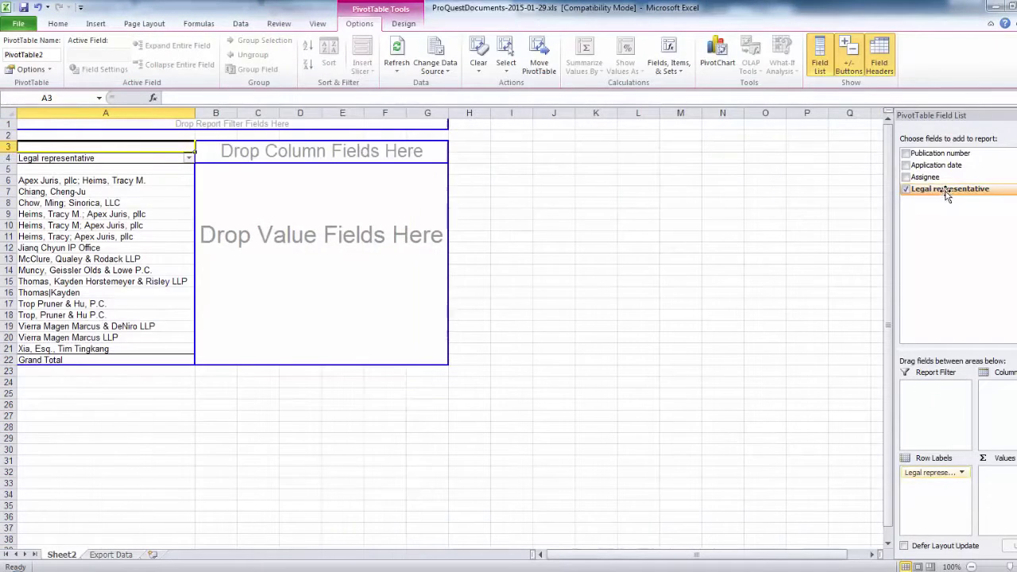
{"action": "left_click_drag", "start_coordinate": [944, 190], "coordinate": [1013, 498]}
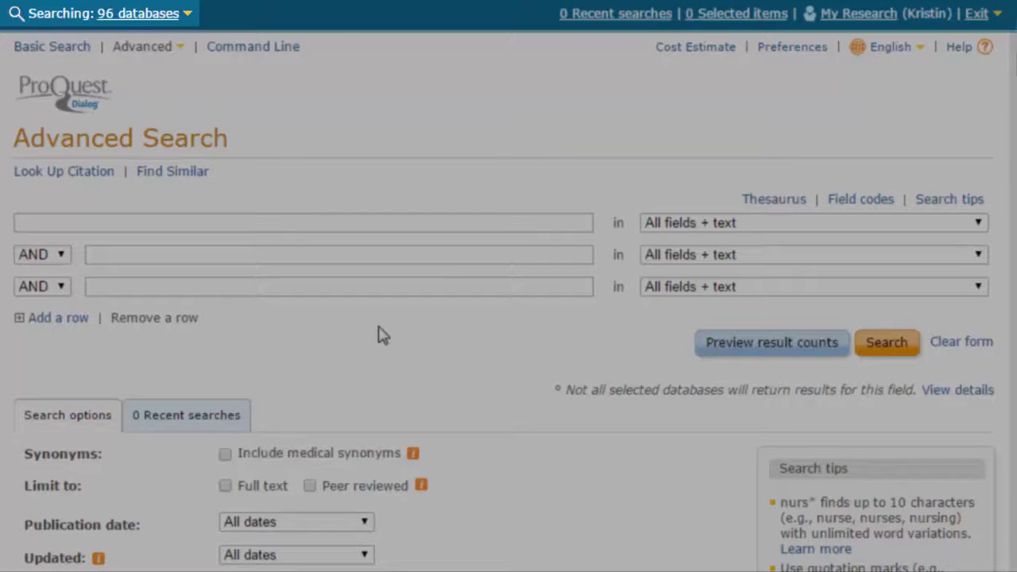
Browse the patent databases, then apply the My shortcuts Patents Full Text group (31 databases).
{"action": "left_click", "coordinate": [117, 15]}
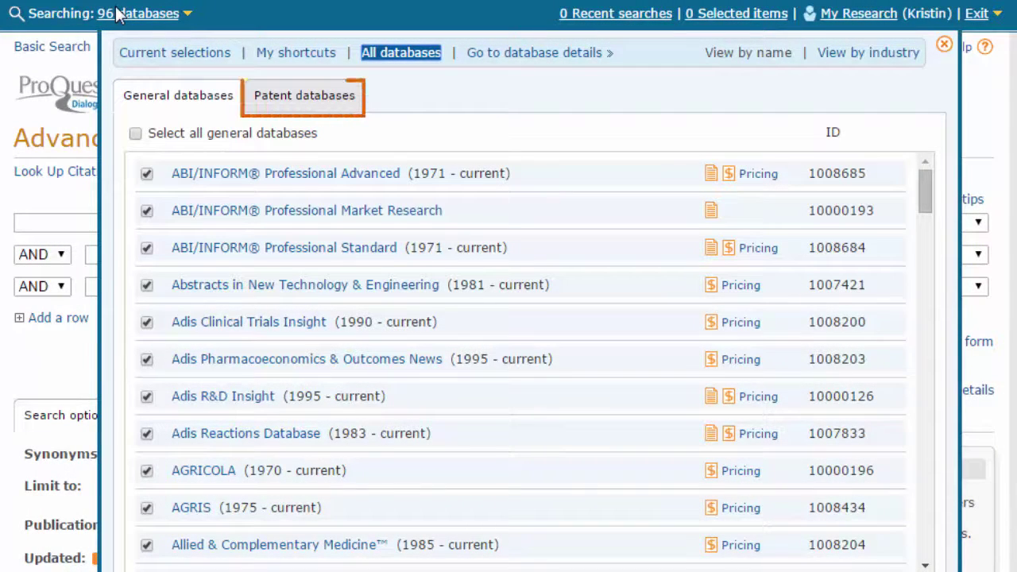
{"action": "left_click", "coordinate": [284, 100]}
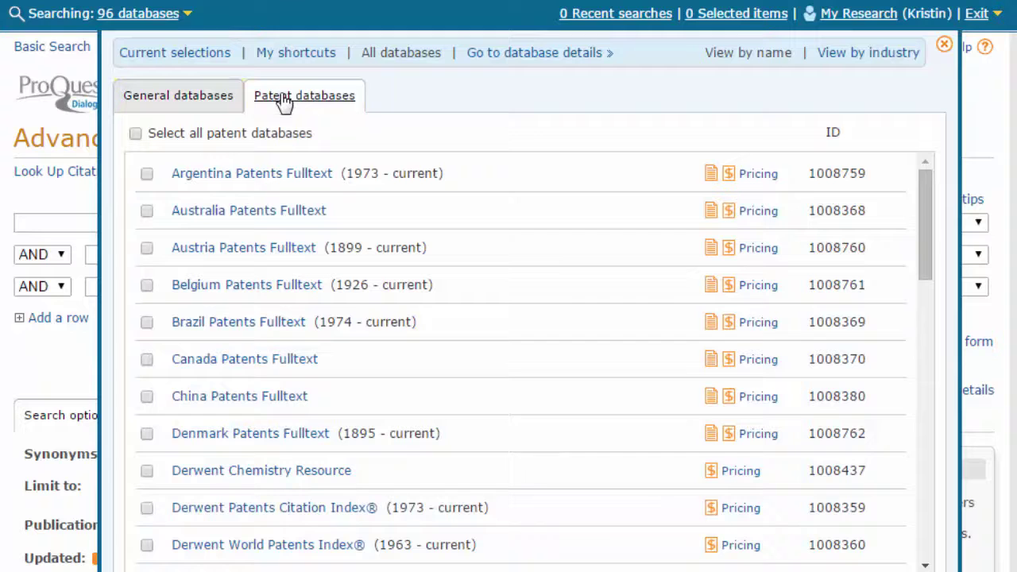
{"action": "left_click", "coordinate": [147, 174]}
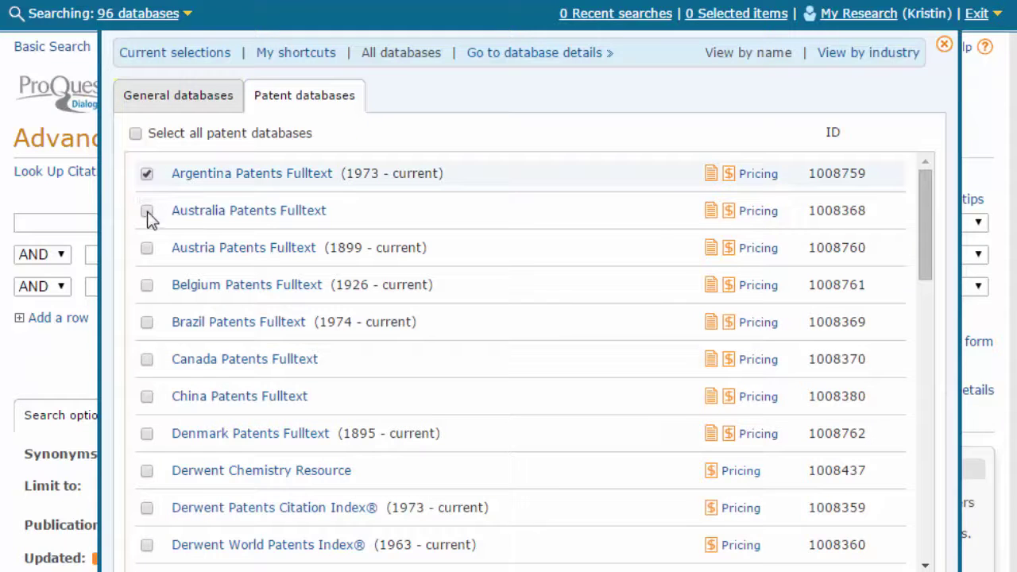
{"action": "left_click", "coordinate": [147, 212]}
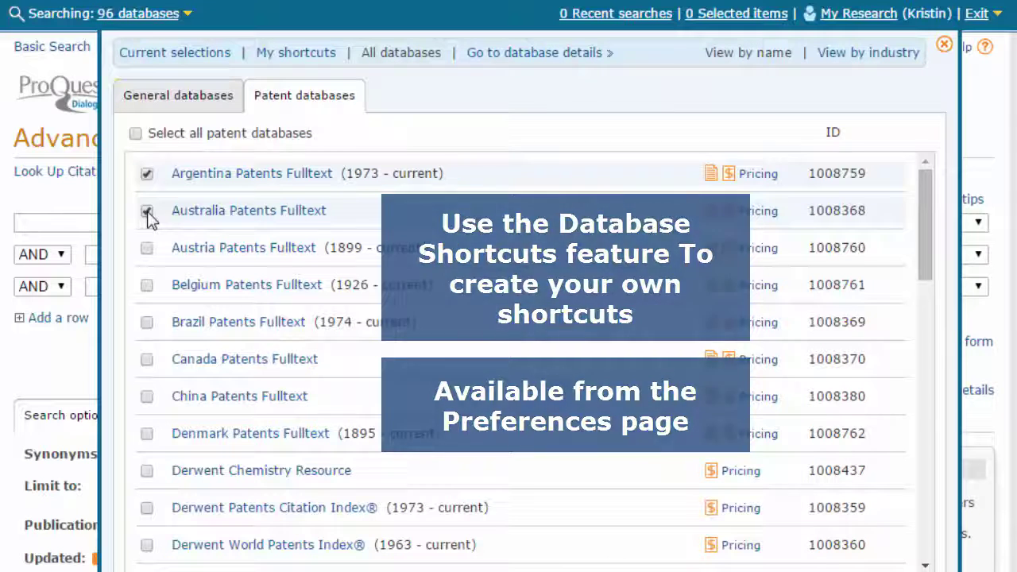
{"action": "left_click", "coordinate": [297, 57]}
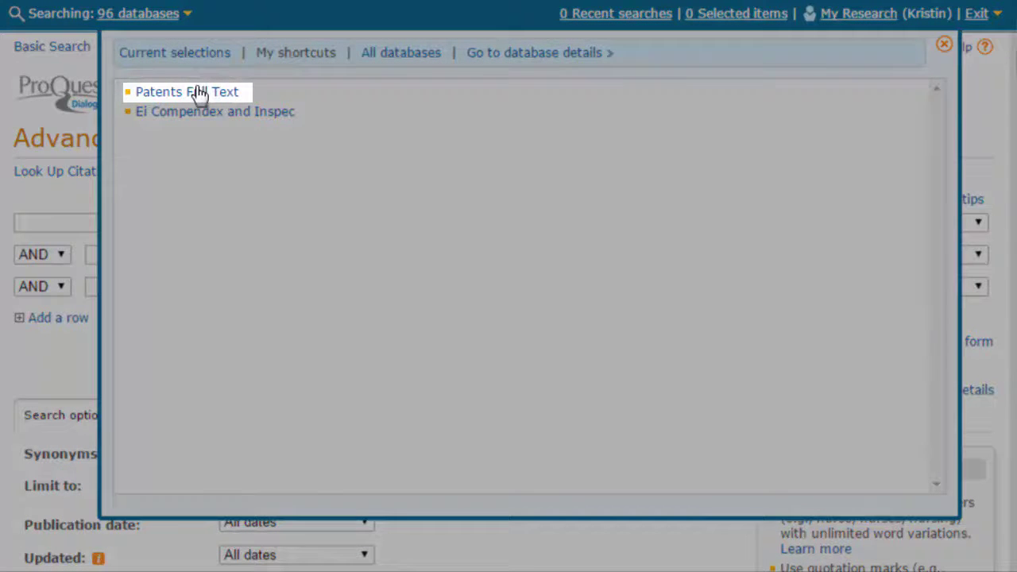
{"action": "left_click", "coordinate": [195, 93]}
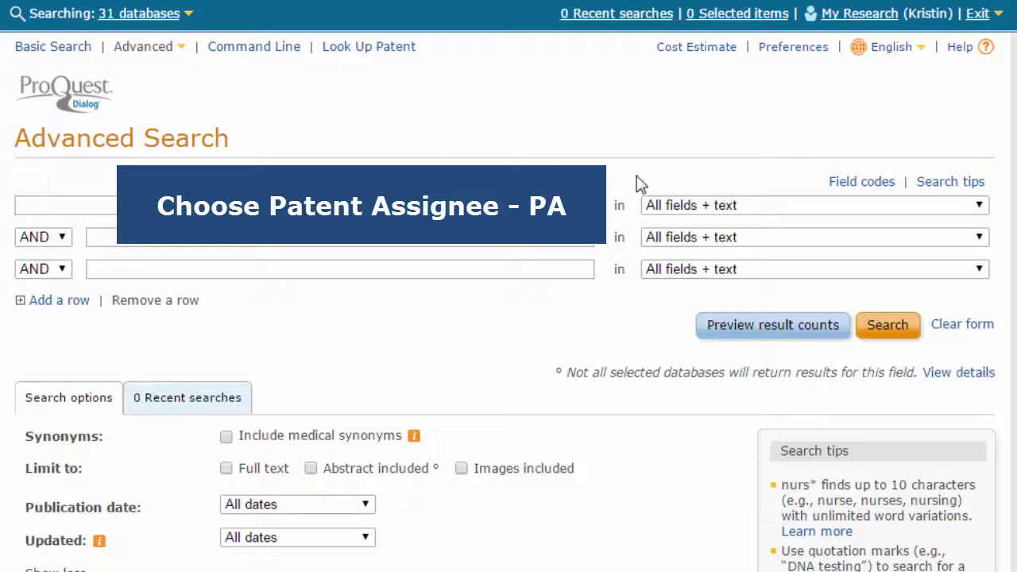
Set the first search row's field to Patent assignee — PA.
{"action": "left_click", "coordinate": [727, 205]}
{"action": "scroll", "coordinate": [763, 318], "scroll_direction": "down", "scroll_amount": 3}
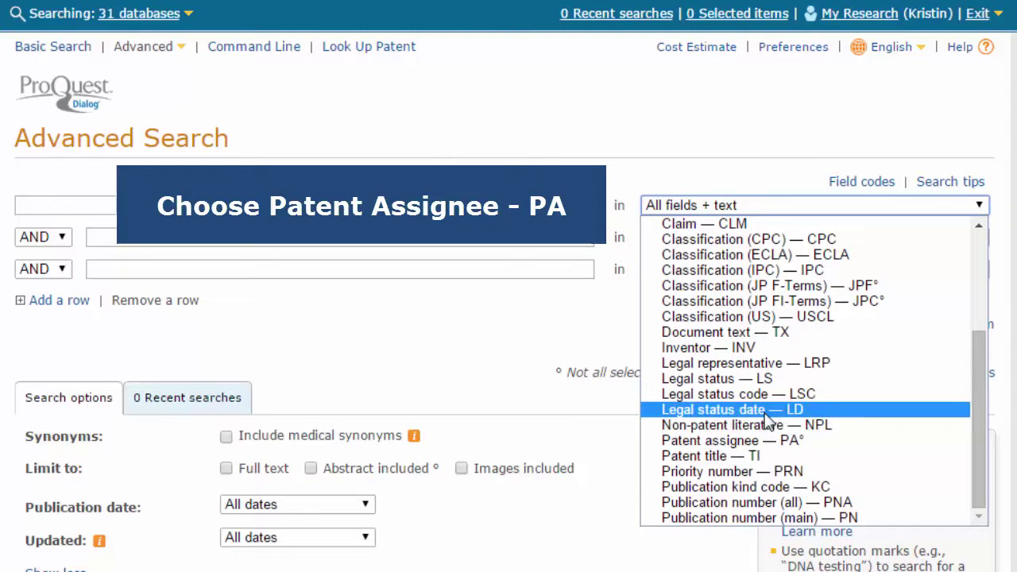
{"action": "left_click", "coordinate": [765, 440]}
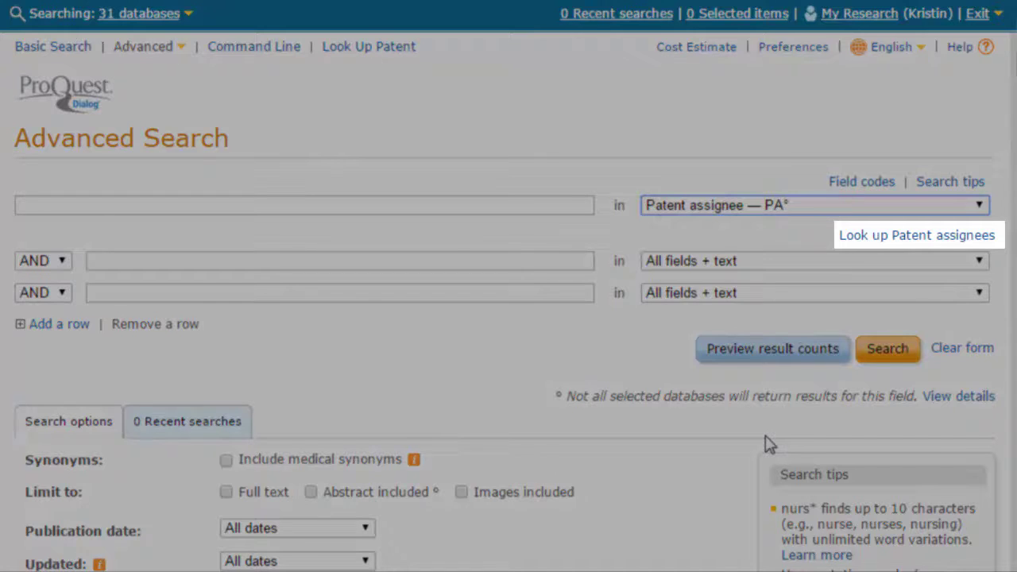
Look up patent assignees whose names contain 'asia optical'.
{"action": "left_click", "coordinate": [926, 246]}
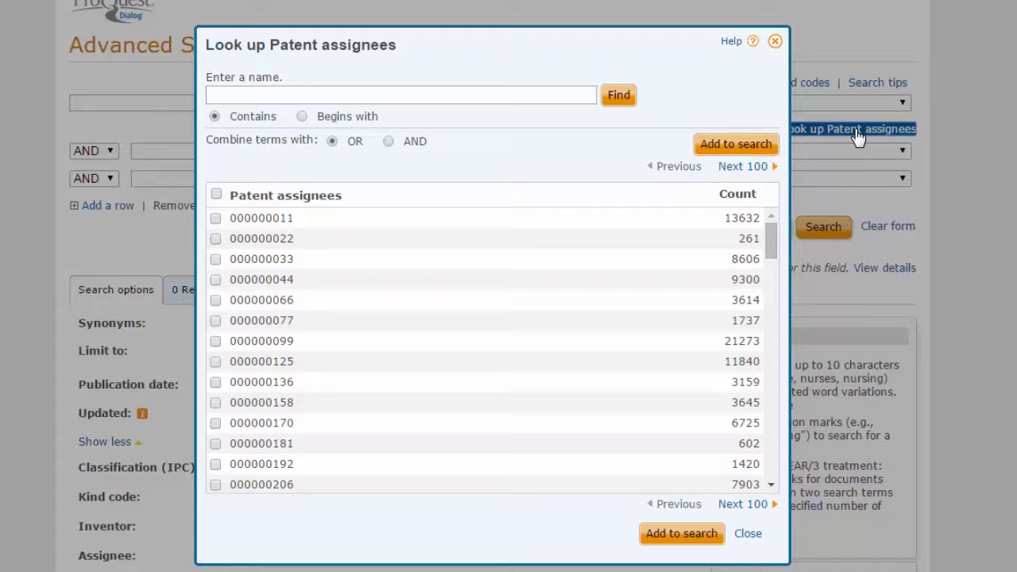
{"action": "left_click", "coordinate": [579, 93]}
{"action": "type", "text": "asia optical"}
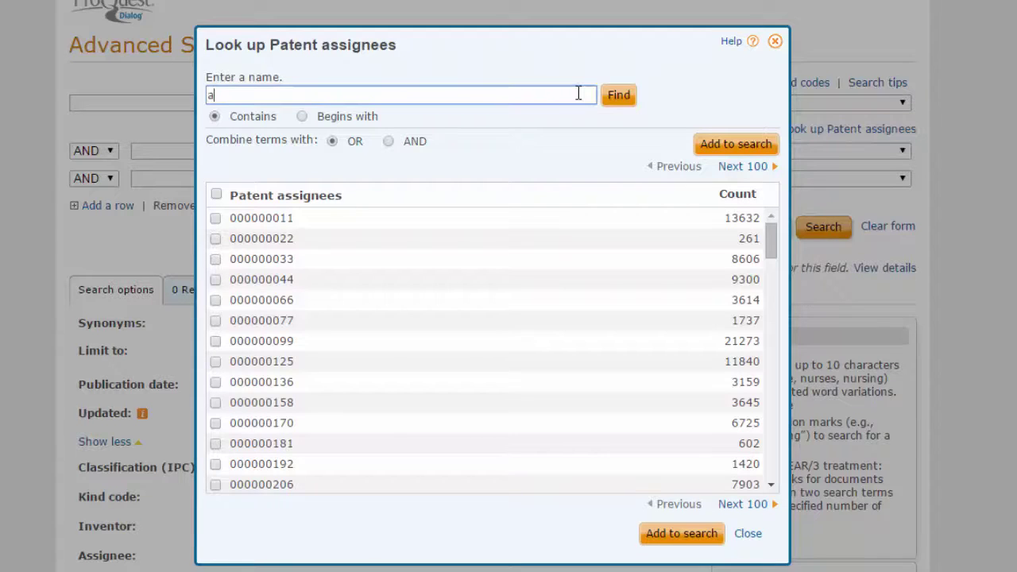
{"action": "left_click", "coordinate": [619, 99]}
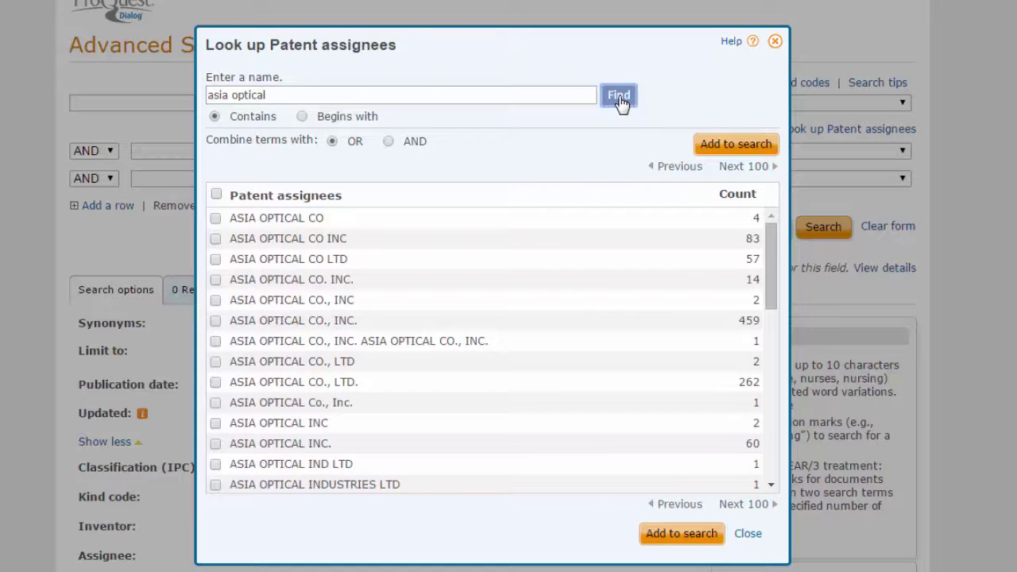
{"action": "left_click_drag", "start_coordinate": [770, 262], "coordinate": [770, 444]}
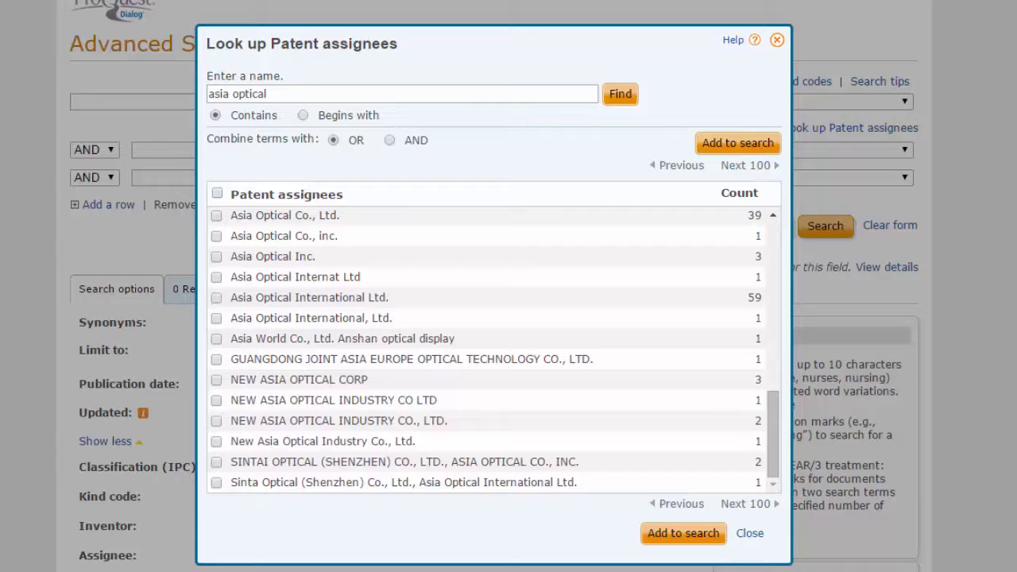
Select all results except Asia World, New Asia Optical and Sintai entries, adding 33 assignees.
{"action": "left_click", "coordinate": [217, 194]}
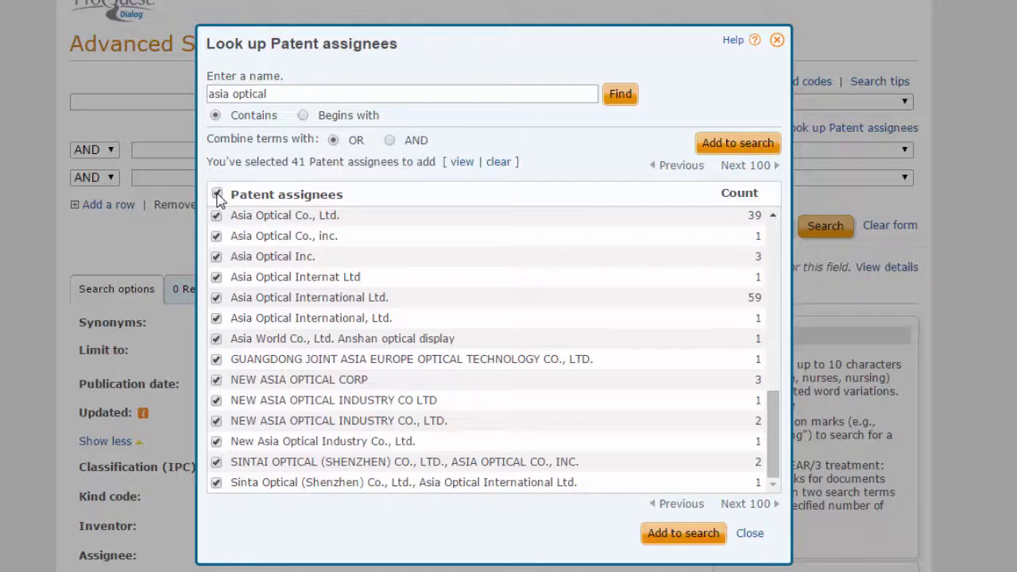
{"action": "left_click", "coordinate": [216, 338]}
{"action": "left_click", "coordinate": [216, 359]}
{"action": "left_click", "coordinate": [216, 380]}
{"action": "left_click", "coordinate": [216, 401]}
{"action": "left_click", "coordinate": [216, 421]}
{"action": "left_click", "coordinate": [216, 441]}
{"action": "left_click", "coordinate": [216, 461]}
{"action": "left_click", "coordinate": [216, 483]}
{"action": "left_click", "coordinate": [670, 533]}
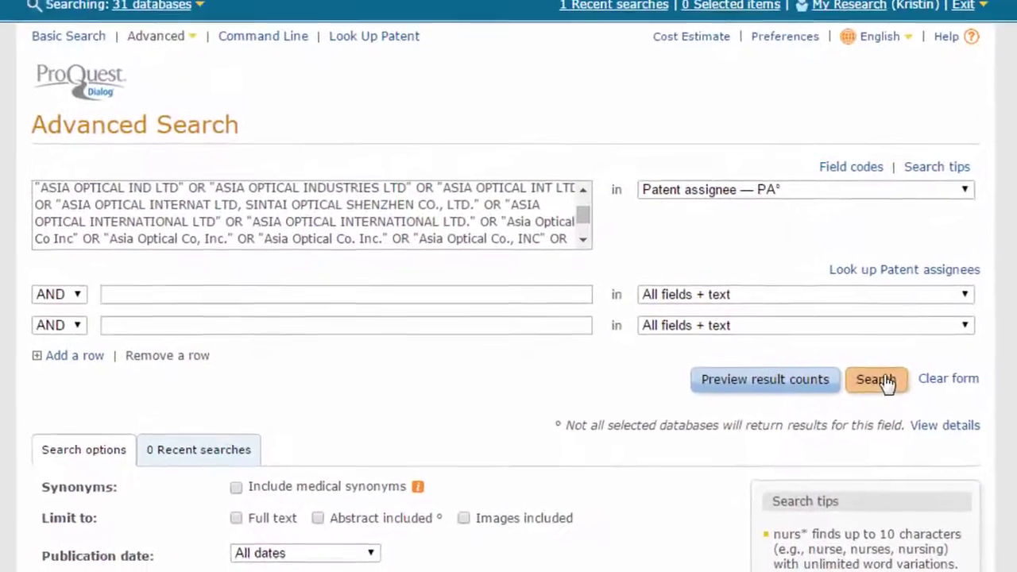
Run the Asia Optical assignee search and expand the top assignees and assignee country facets.
{"action": "left_click", "coordinate": [887, 383]}
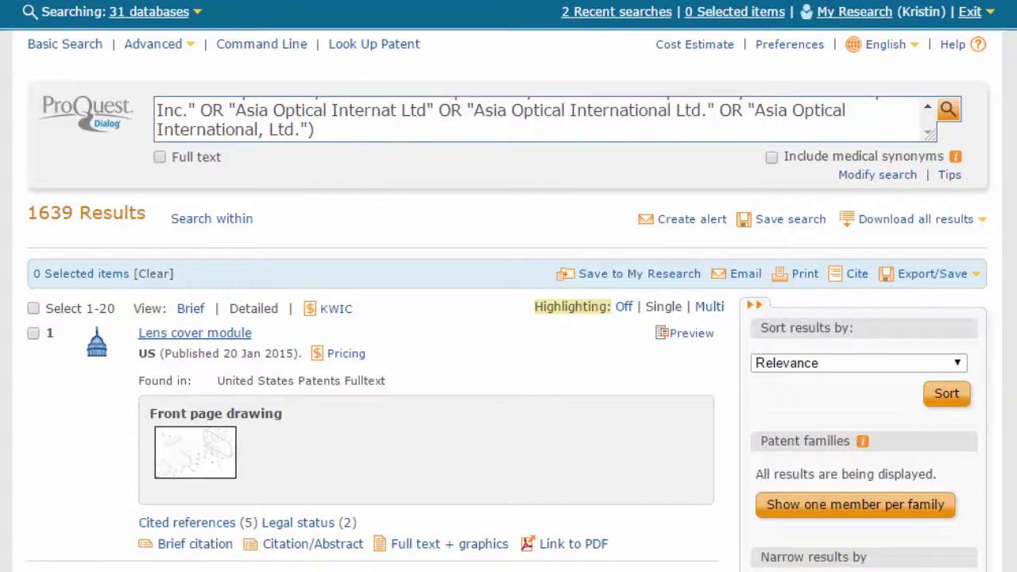
{"action": "scroll", "coordinate": [509, 318], "scroll_direction": "down", "scroll_amount": 3}
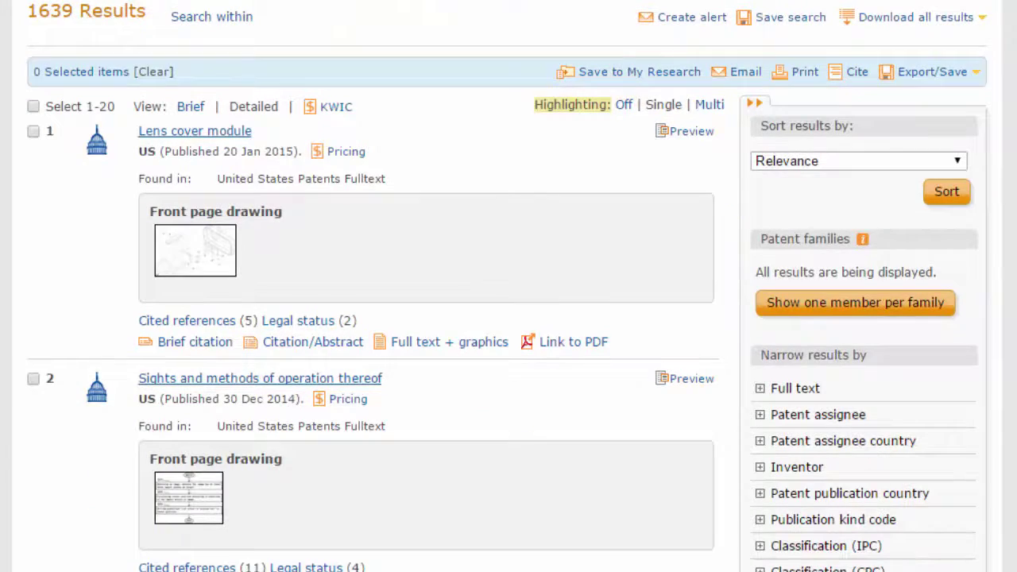
{"action": "scroll", "coordinate": [508, 318], "scroll_direction": "down", "scroll_amount": 2}
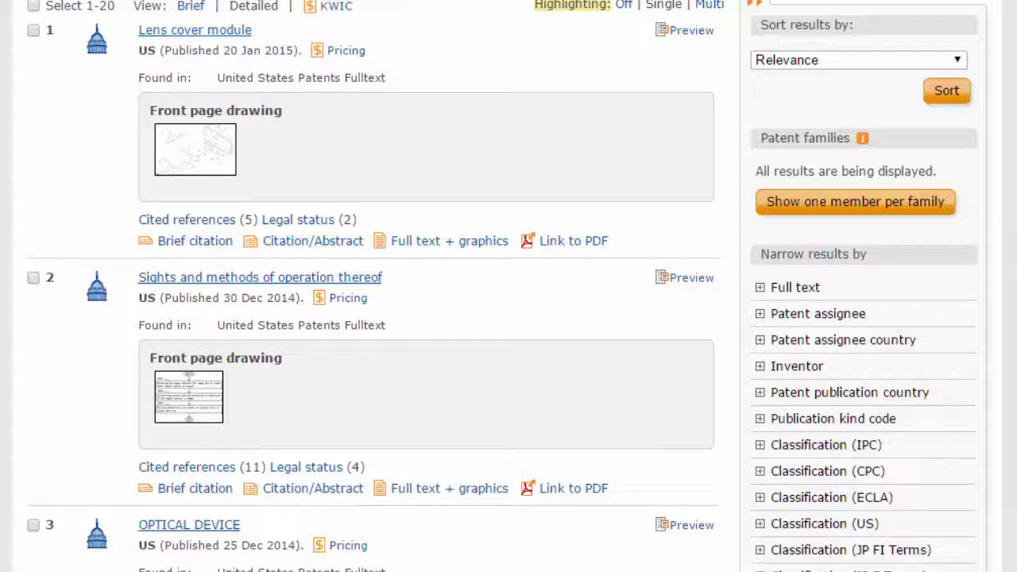
{"action": "scroll", "coordinate": [509, 318], "scroll_direction": "down", "scroll_amount": 3}
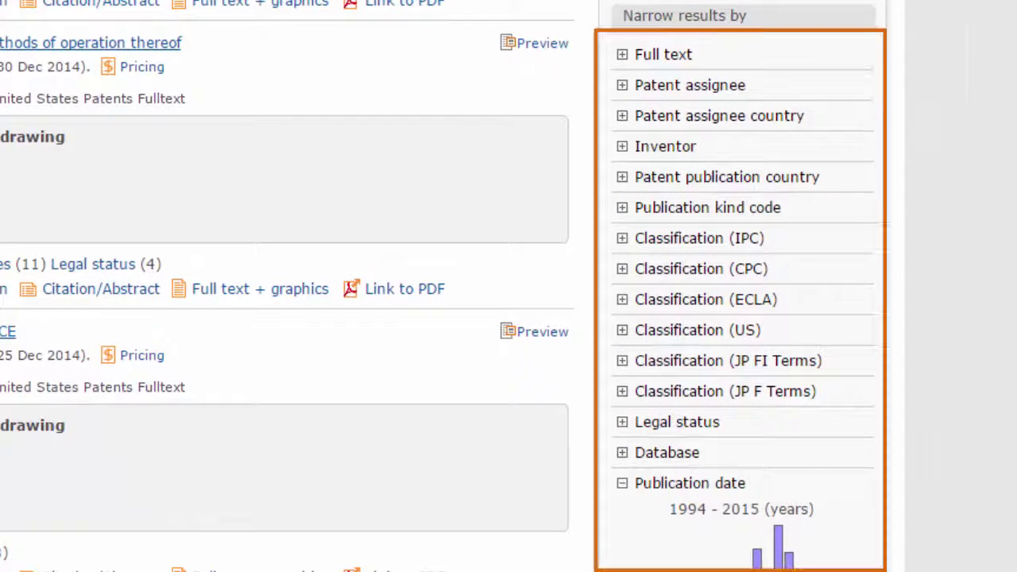
{"action": "double_click", "coordinate": [623, 89]}
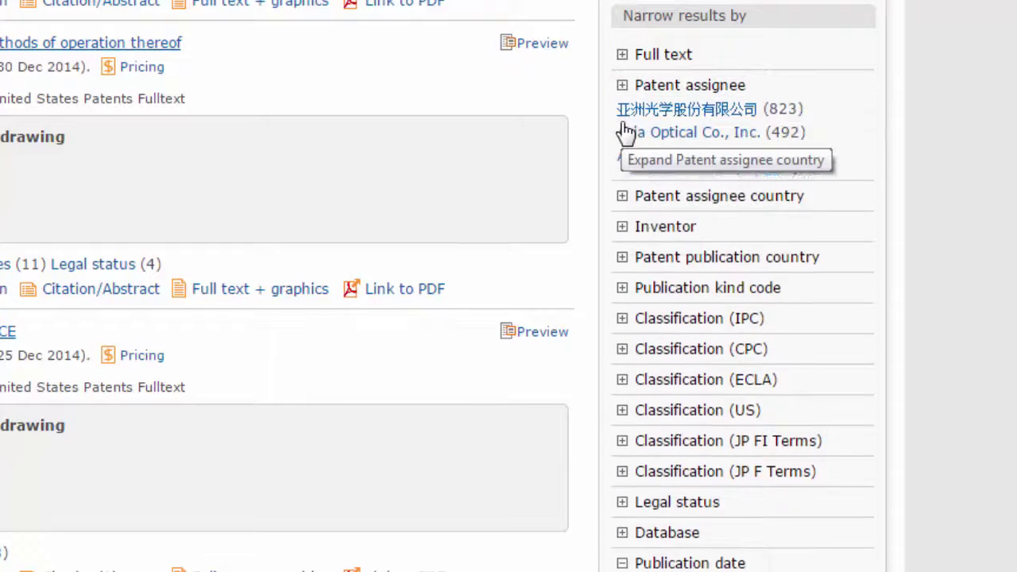
{"action": "double_click", "coordinate": [623, 270]}
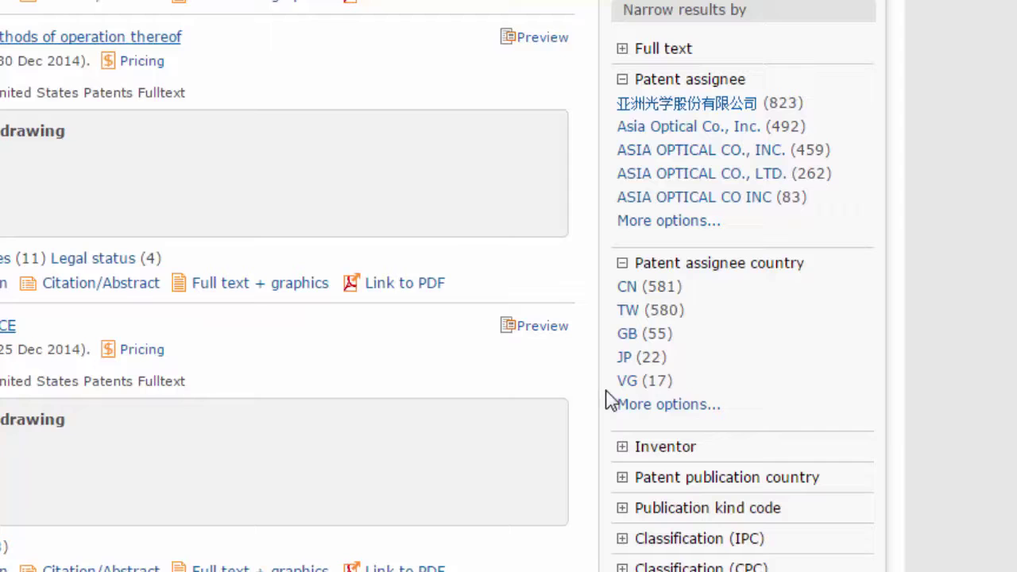
Narrow the publication date range with the date slider and apply it.
{"action": "scroll", "coordinate": [608, 399], "scroll_direction": "down", "scroll_amount": 3}
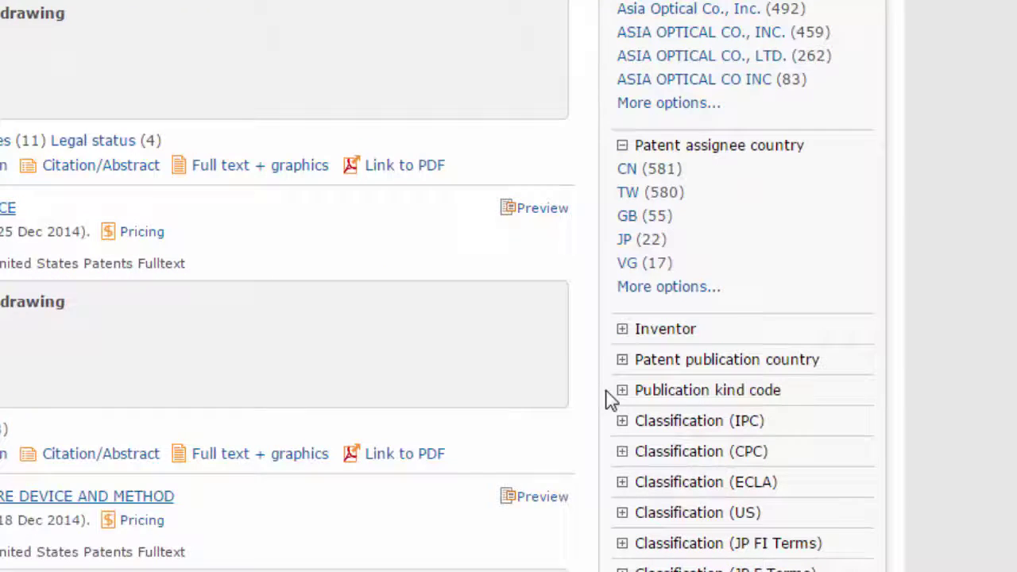
{"action": "scroll", "coordinate": [610, 400], "scroll_direction": "down", "scroll_amount": 1}
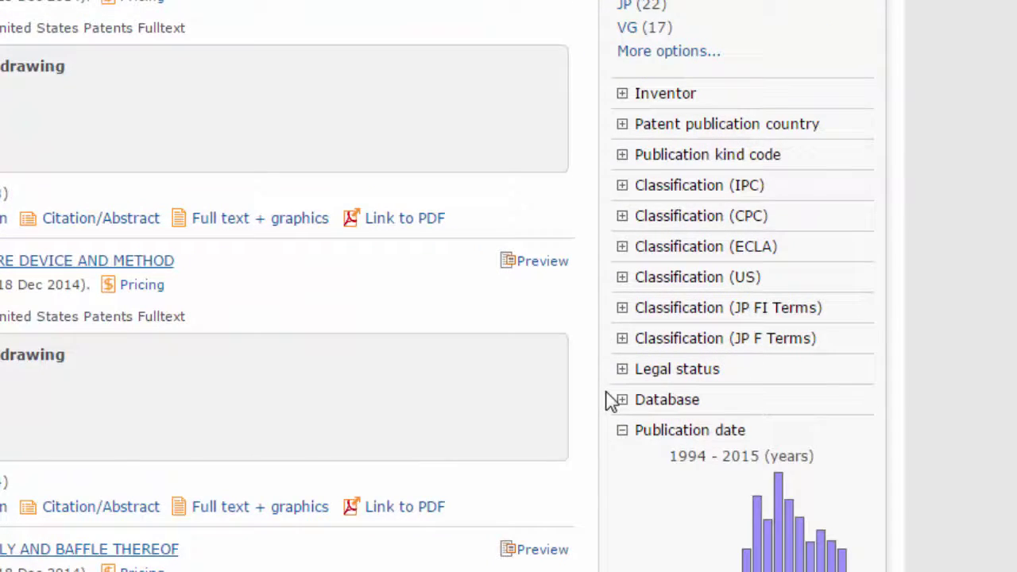
{"action": "scroll", "coordinate": [610, 401], "scroll_direction": "down", "scroll_amount": 1}
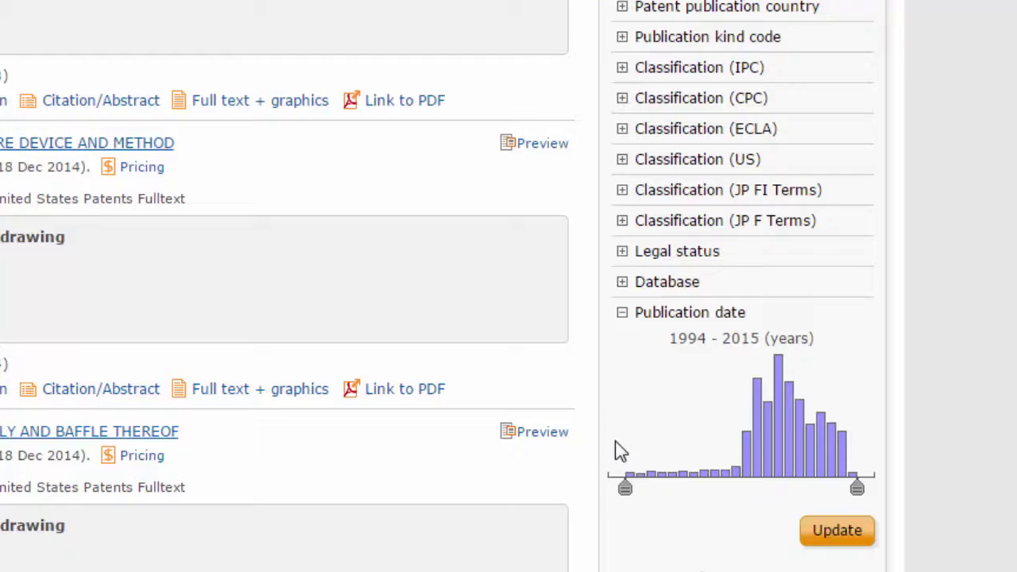
{"action": "left_click_drag", "start_coordinate": [630, 490], "coordinate": [817, 538]}
{"action": "left_click", "coordinate": [816, 538]}
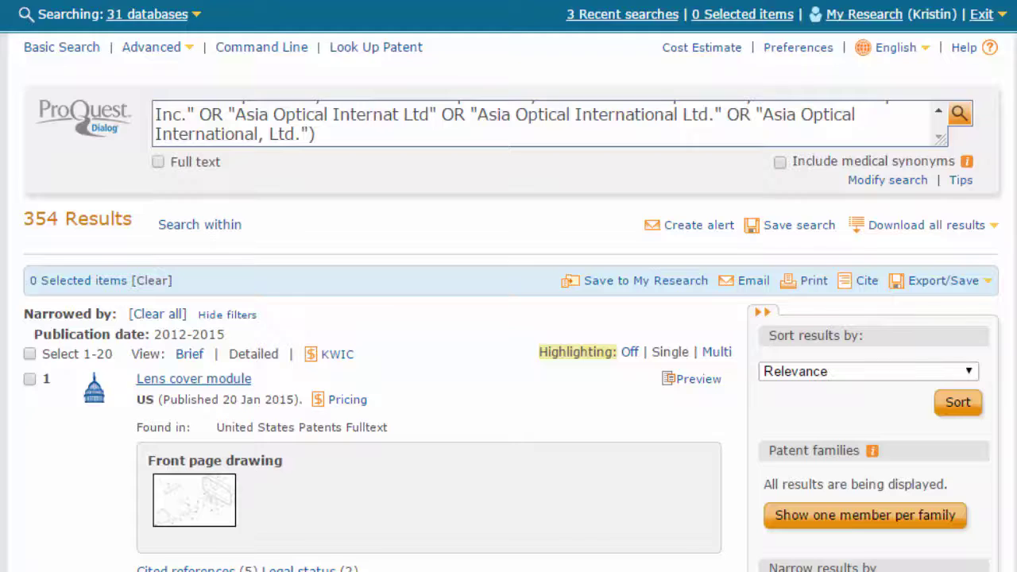
Filter the results to the United States Patents Fulltext database.
{"action": "scroll", "coordinate": [508, 318], "scroll_direction": "down", "scroll_amount": 5}
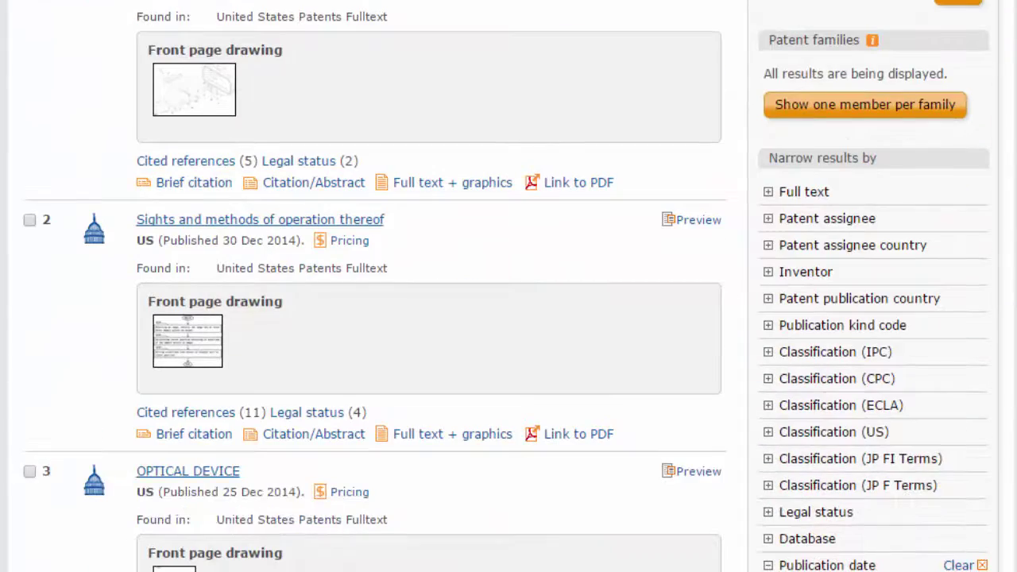
{"action": "scroll", "coordinate": [509, 318], "scroll_direction": "down", "scroll_amount": 1}
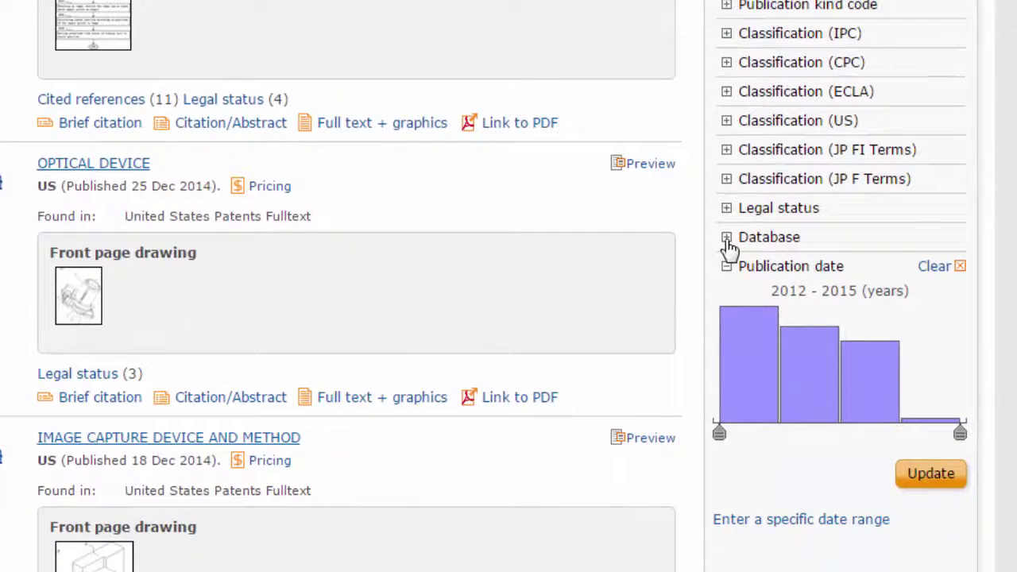
{"action": "left_click", "coordinate": [726, 238]}
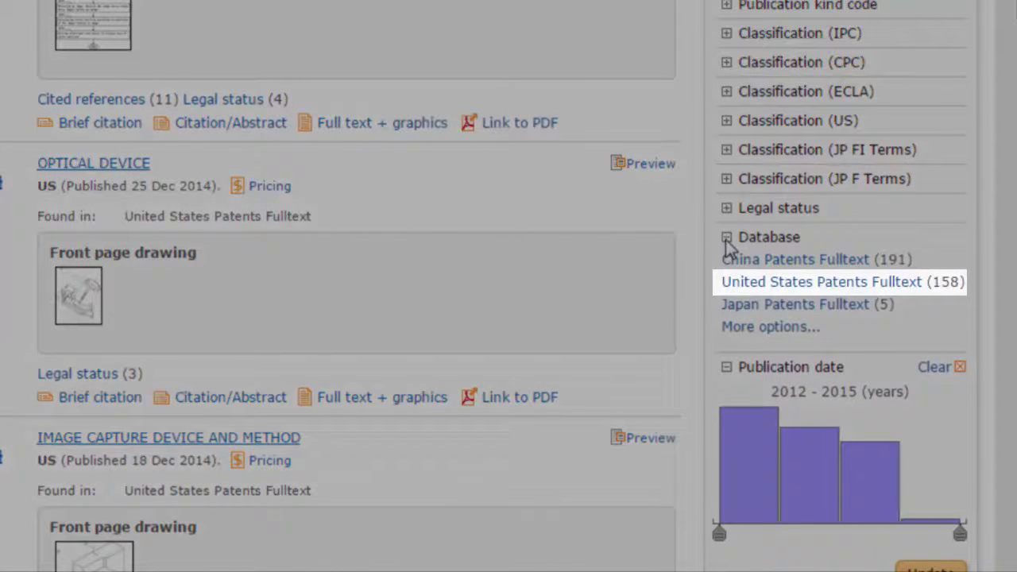
{"action": "left_click", "coordinate": [747, 285]}
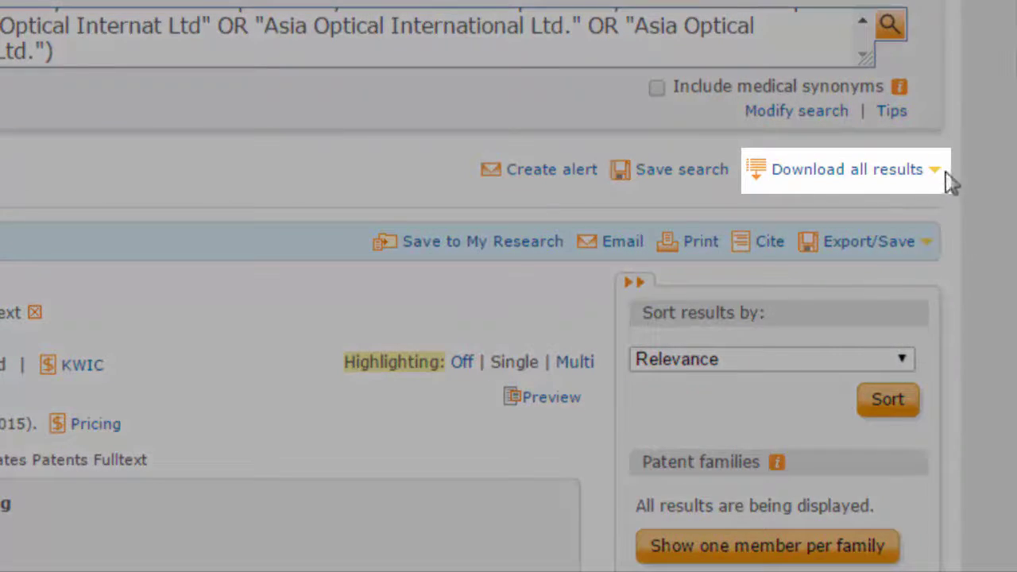
Download all 158 results in XLS (Microsoft Excel) format and continue to field selection.
{"action": "left_click", "coordinate": [943, 173]}
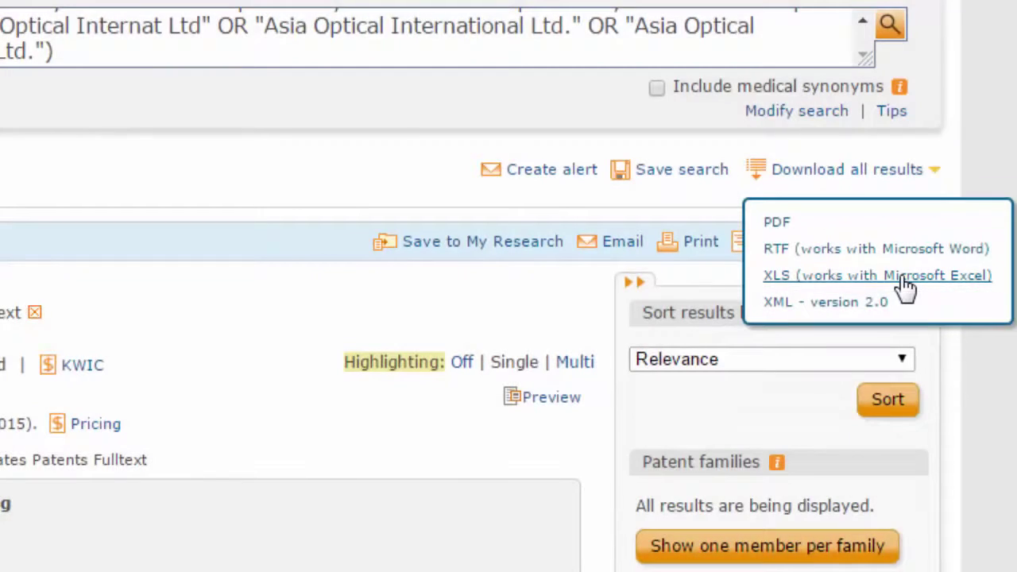
{"action": "left_click", "coordinate": [906, 287]}
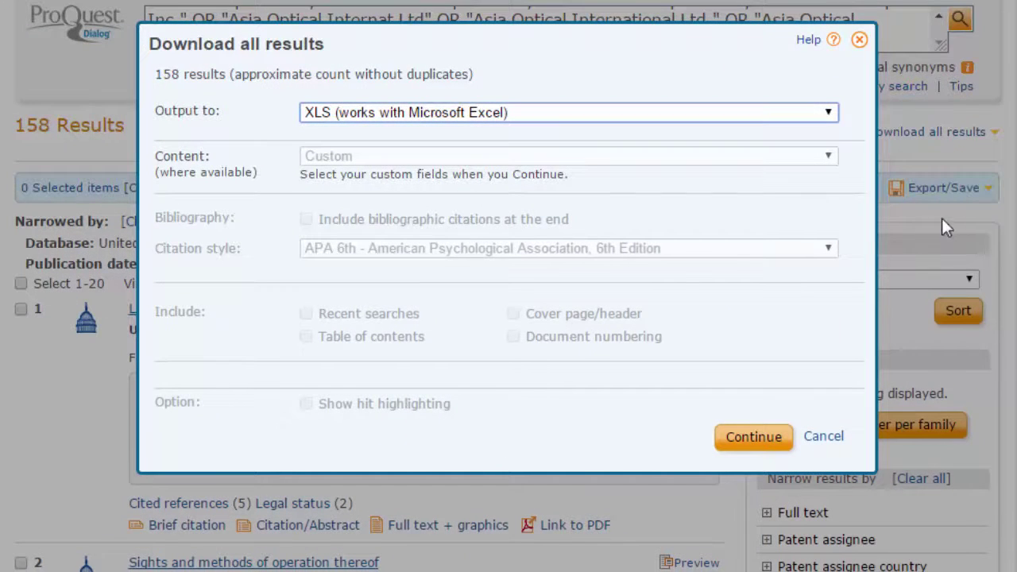
{"action": "left_click", "coordinate": [769, 439]}
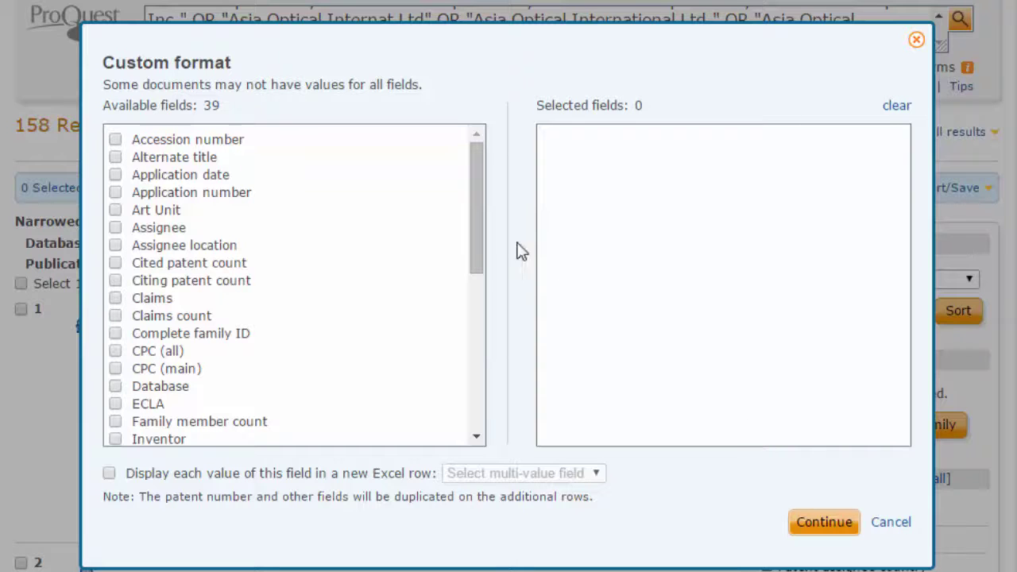
Tick Application date, Assignee, Legal representative and Publication number as export fields and confirm.
{"action": "left_click_drag", "start_coordinate": [472, 220], "coordinate": [489, 313]}
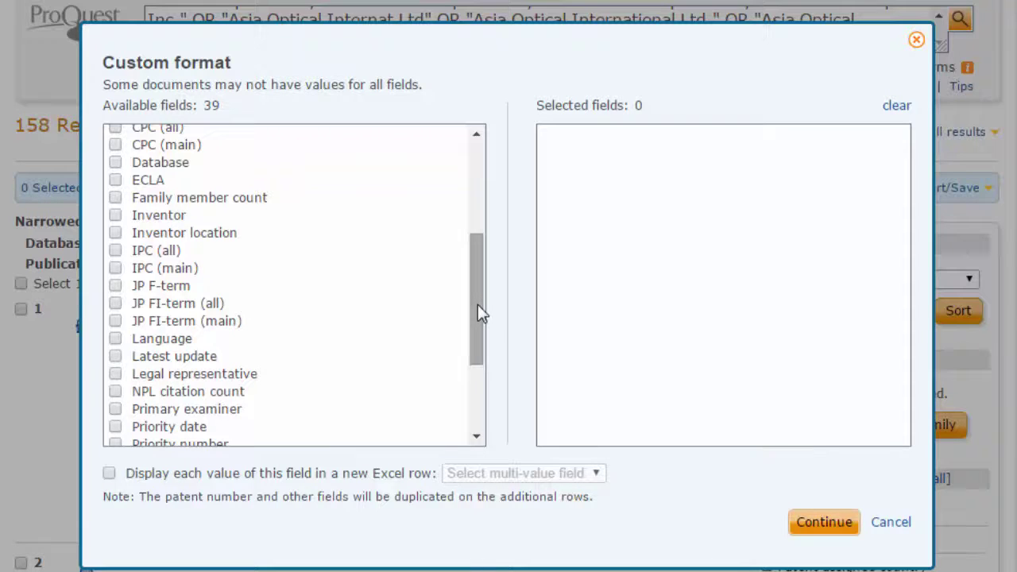
{"action": "scroll", "coordinate": [477, 242], "scroll_direction": "down", "scroll_amount": 1}
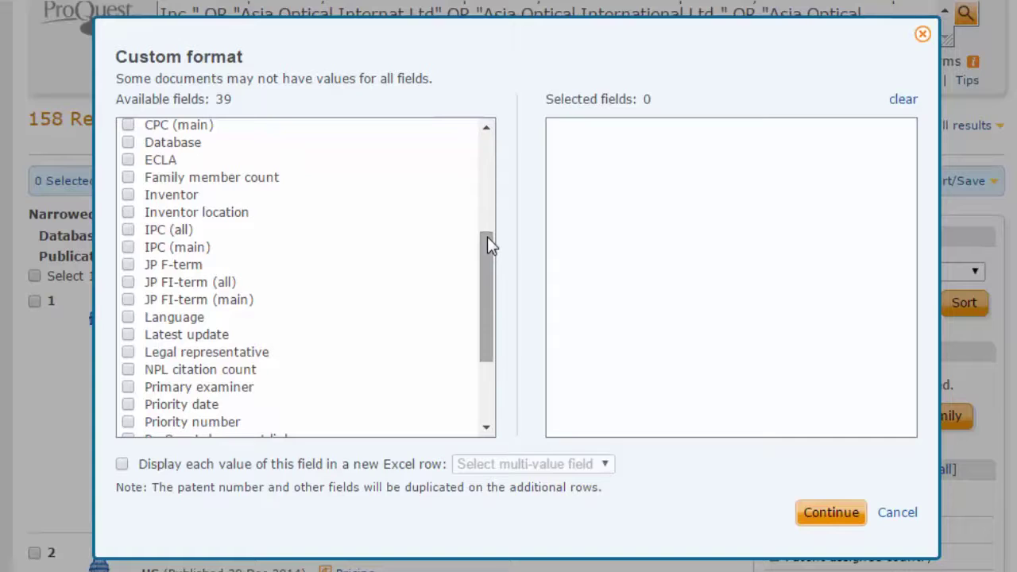
{"action": "left_click_drag", "start_coordinate": [486, 244], "coordinate": [482, 119]}
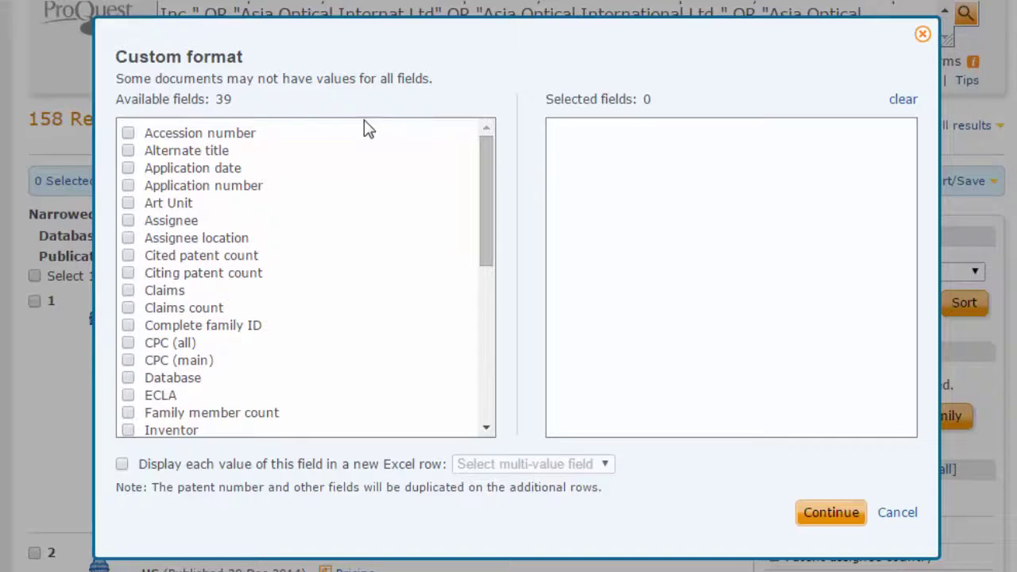
{"action": "left_click", "coordinate": [129, 169]}
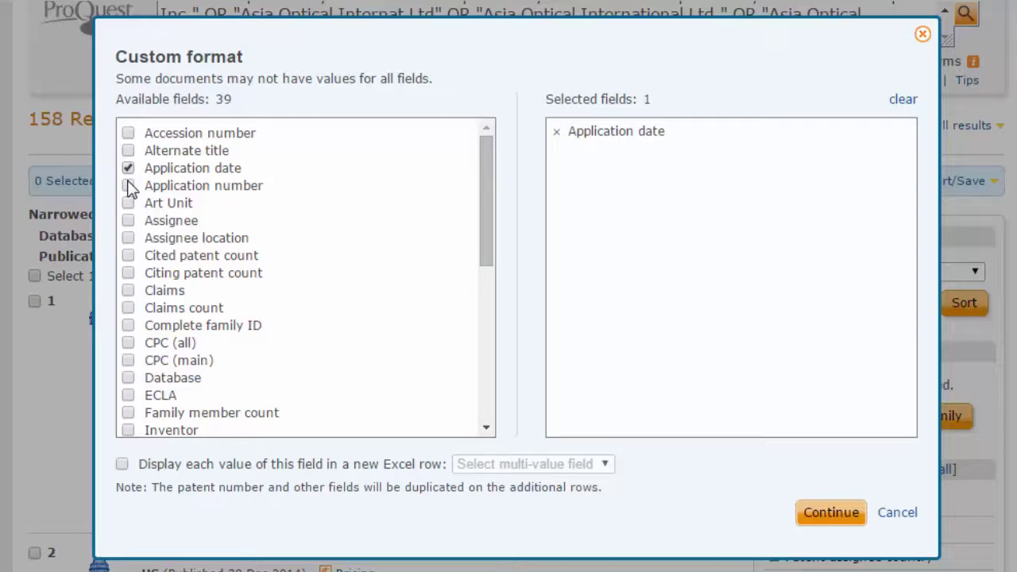
{"action": "left_click", "coordinate": [128, 221]}
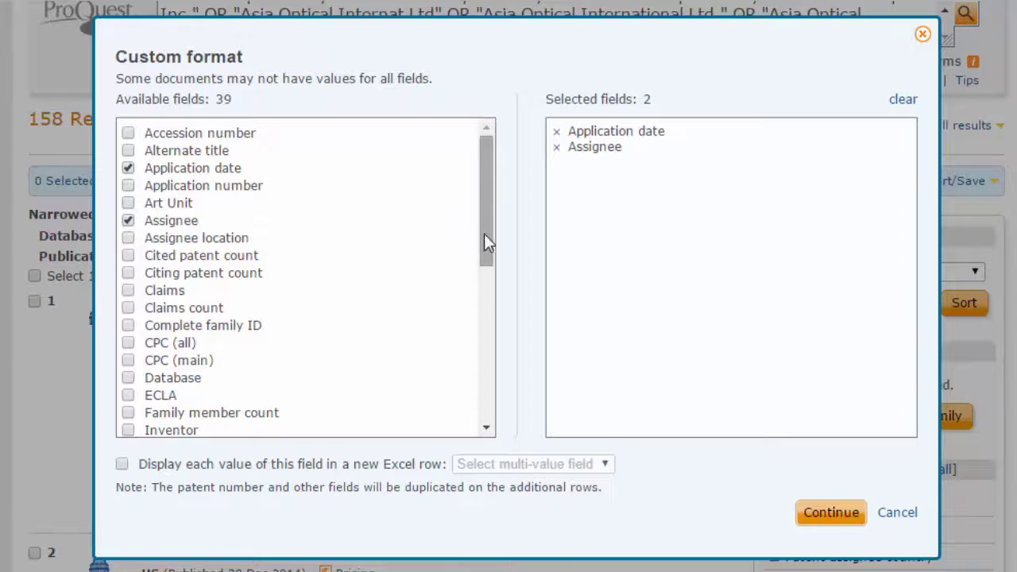
{"action": "left_click_drag", "start_coordinate": [484, 233], "coordinate": [483, 368]}
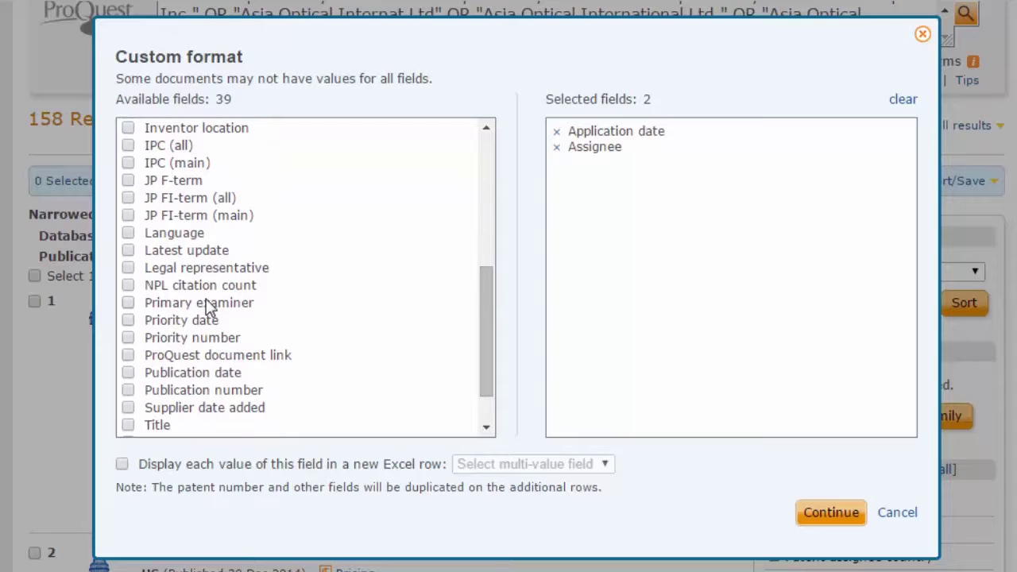
{"action": "left_click", "coordinate": [130, 268]}
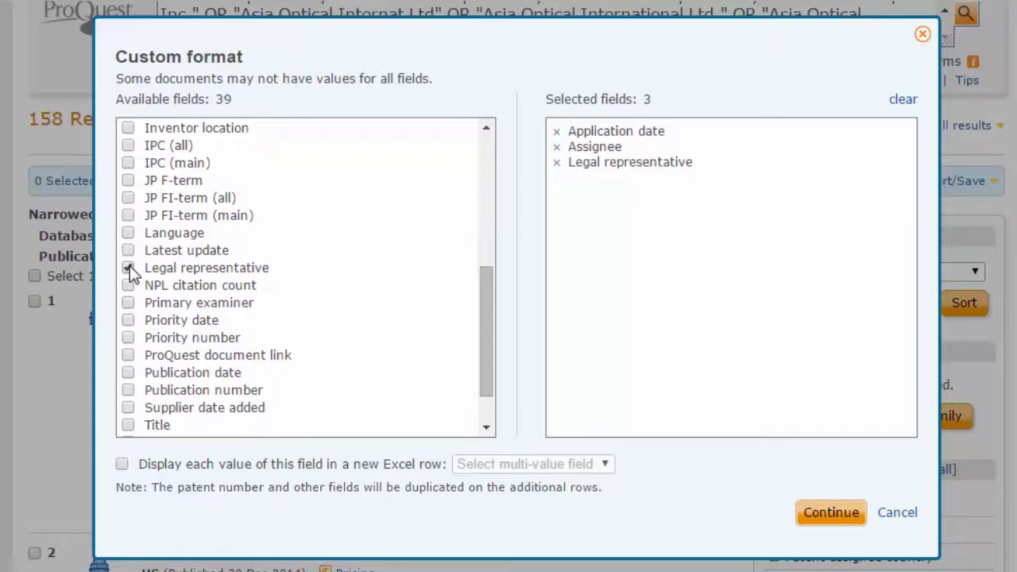
{"action": "left_click_drag", "start_coordinate": [481, 311], "coordinate": [357, 365]}
{"action": "left_click", "coordinate": [128, 337]}
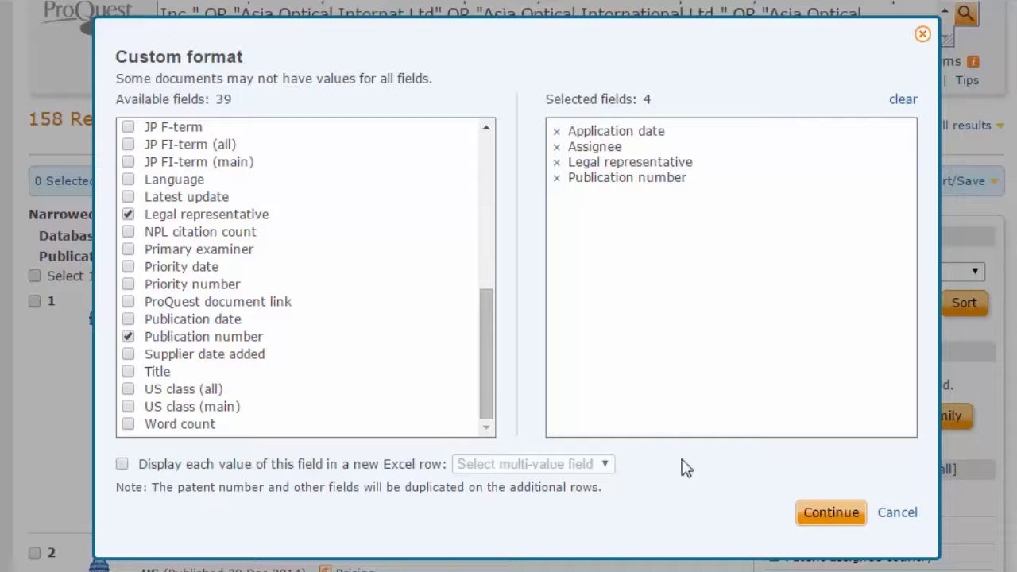
{"action": "left_click", "coordinate": [840, 520]}
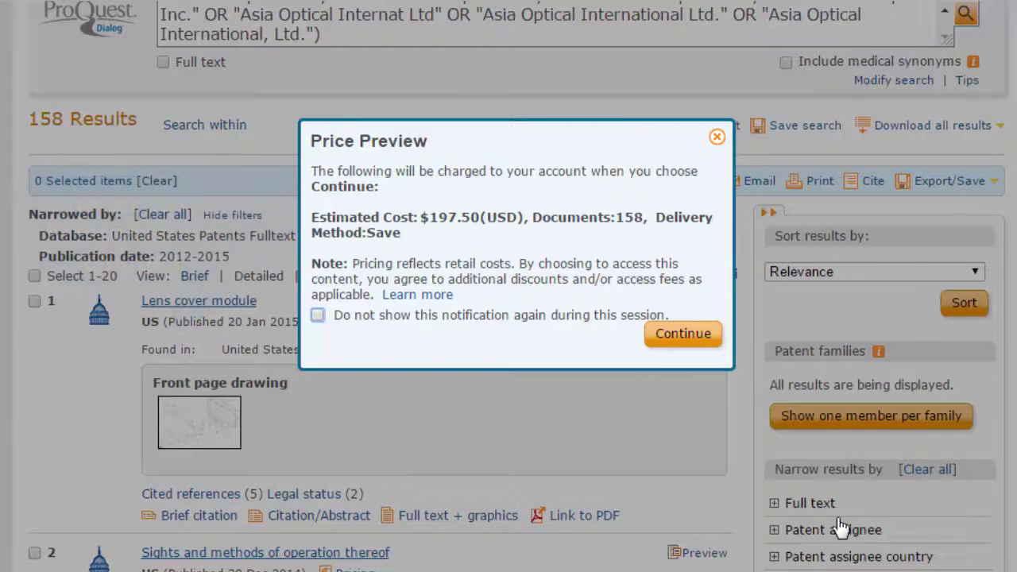
Accept the $197.50 price preview to download the 158 results.
{"action": "left_click", "coordinate": [670, 336]}
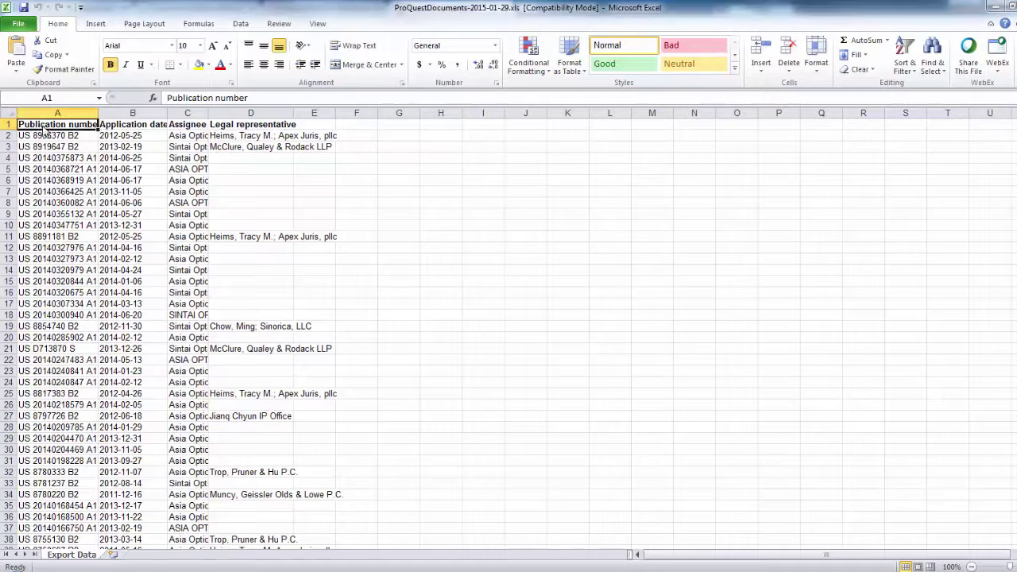
Select the exported data and build a new-sheet PivotTable counting records per Legal representative.
{"action": "key", "text": "ctrl+shift+Right"}
{"action": "key", "text": "ctrl+shift+Down"}
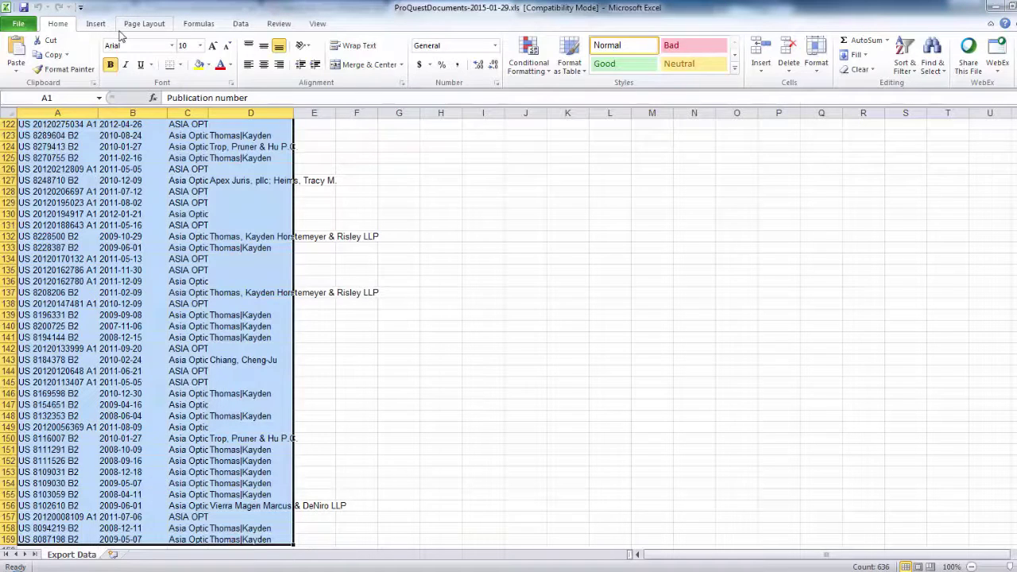
{"action": "left_click", "coordinate": [96, 23]}
{"action": "left_click", "coordinate": [20, 70]}
{"action": "left_click", "coordinate": [31, 91]}
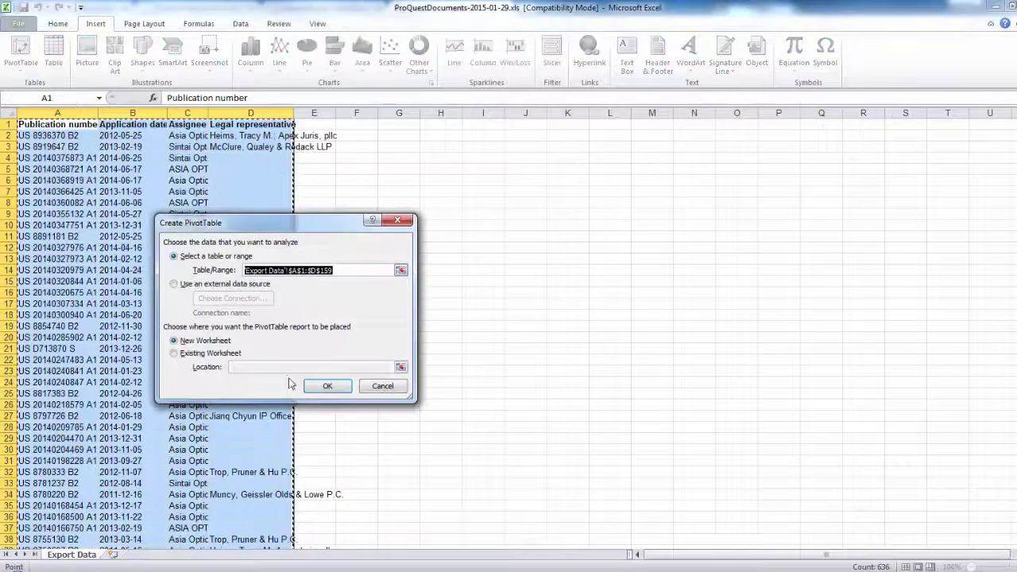
{"action": "left_click", "coordinate": [320, 386]}
{"action": "left_click_drag", "start_coordinate": [941, 190], "coordinate": [933, 486]}
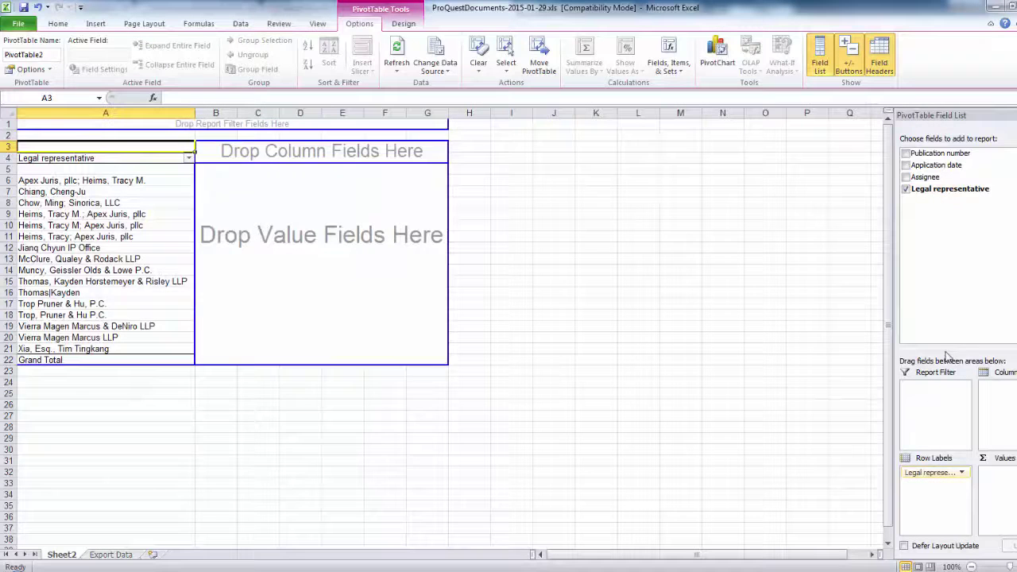
{"action": "left_click_drag", "start_coordinate": [949, 196], "coordinate": [1002, 494]}
Sort the legal representatives in descending order by their count.
{"action": "left_click", "coordinate": [188, 157]}
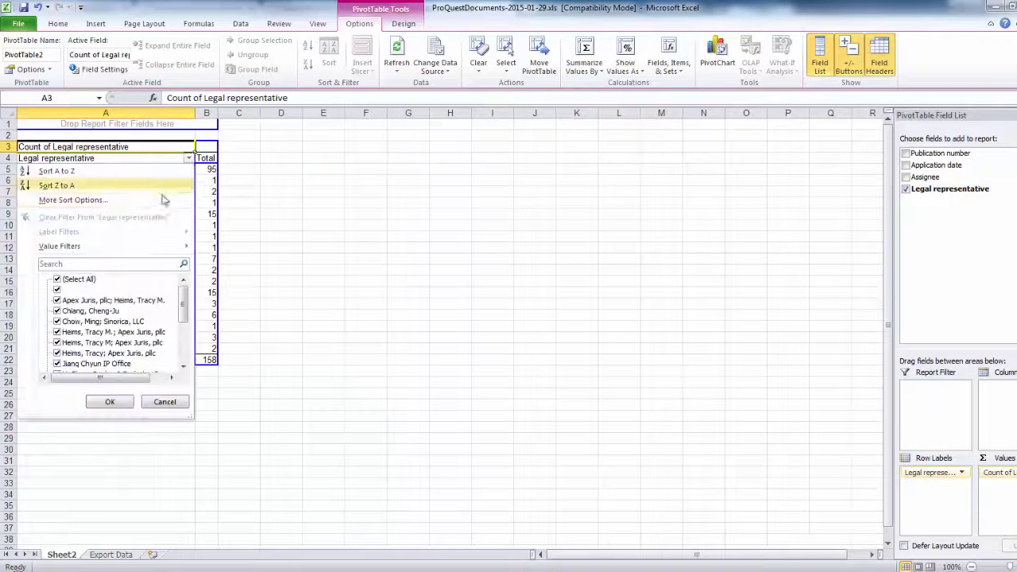
{"action": "left_click", "coordinate": [159, 200]}
{"action": "left_click", "coordinate": [194, 291]}
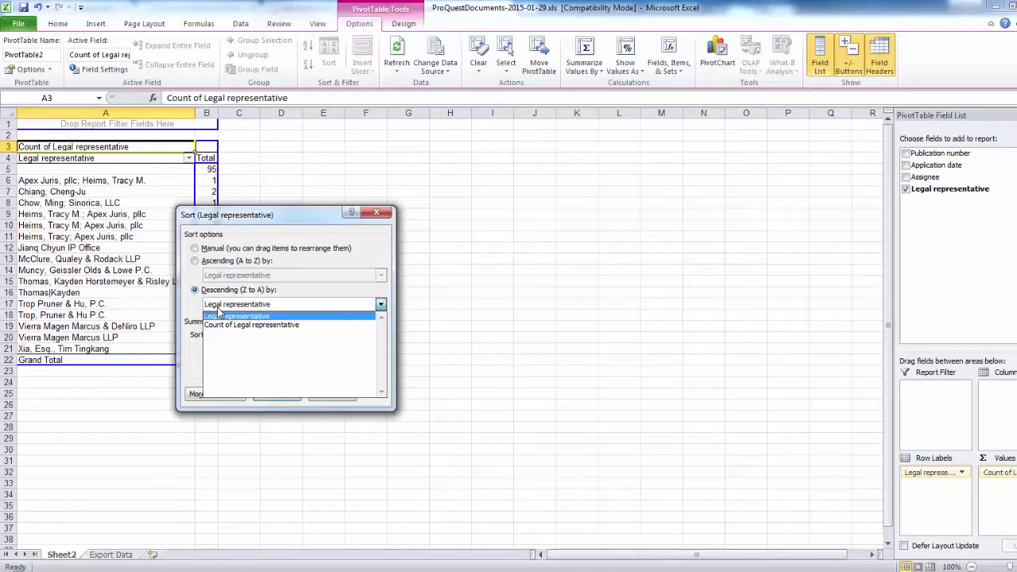
{"action": "left_click", "coordinate": [251, 324]}
{"action": "left_click", "coordinate": [276, 394]}
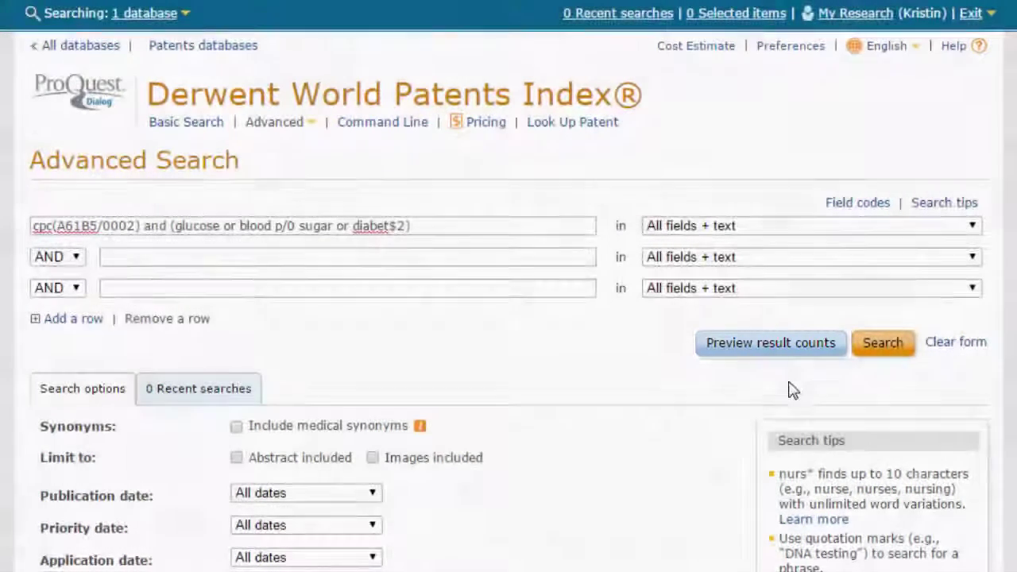
{"action": "left_click", "coordinate": [815, 352]}
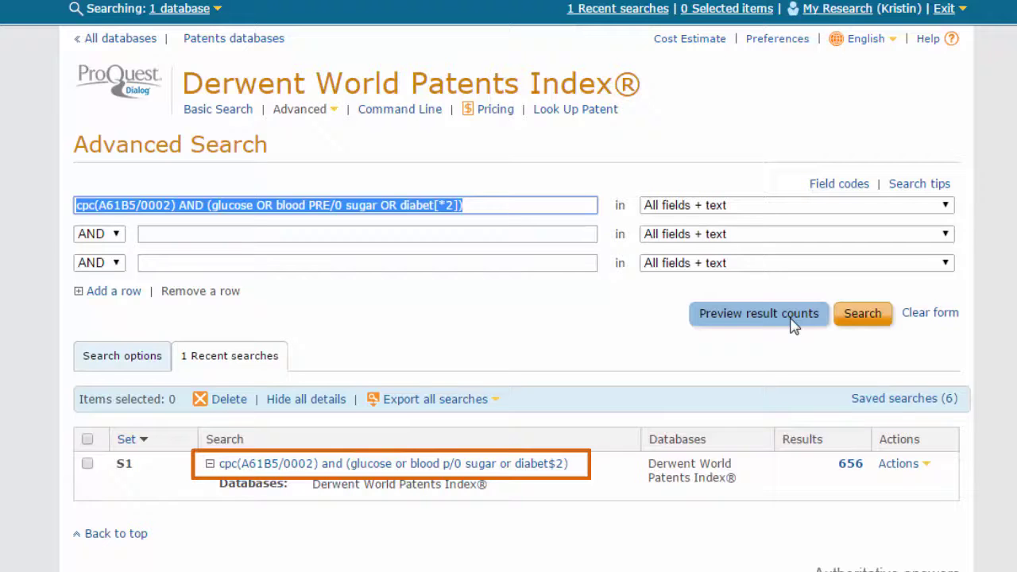
{"action": "left_click", "coordinate": [316, 472]}
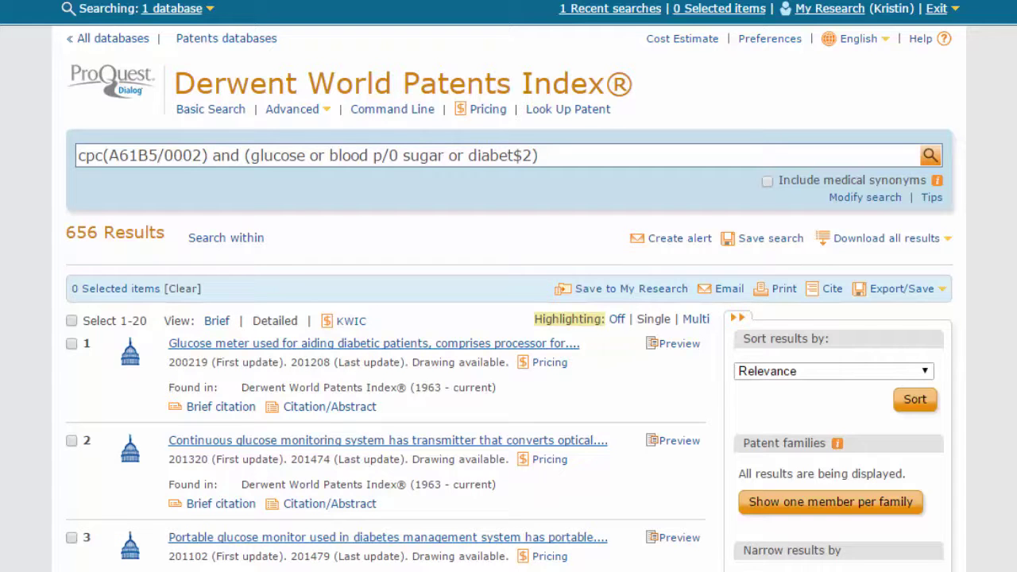
{"action": "scroll", "coordinate": [509, 286], "scroll_direction": "down", "scroll_amount": 5}
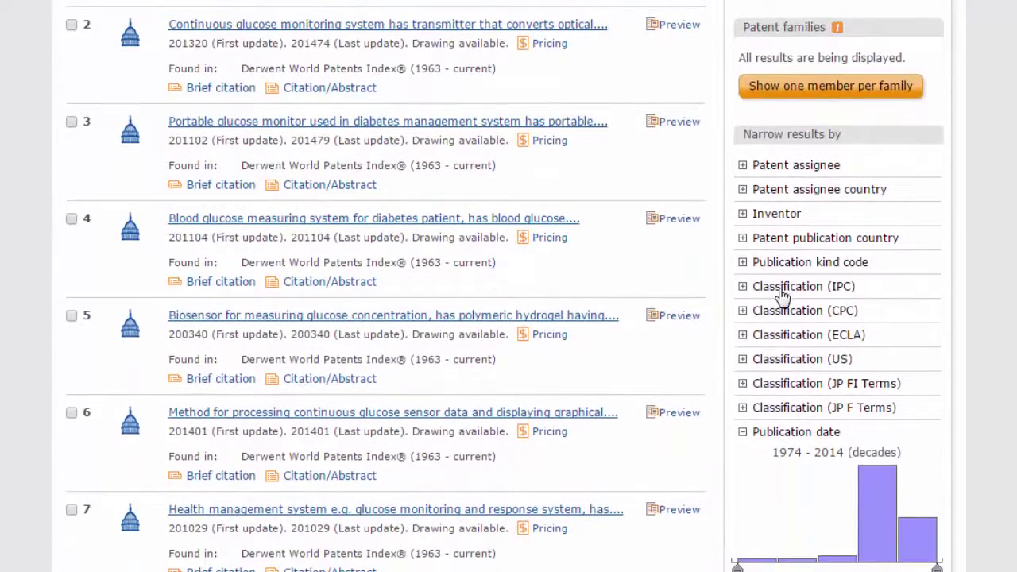
{"action": "left_click", "coordinate": [743, 287]}
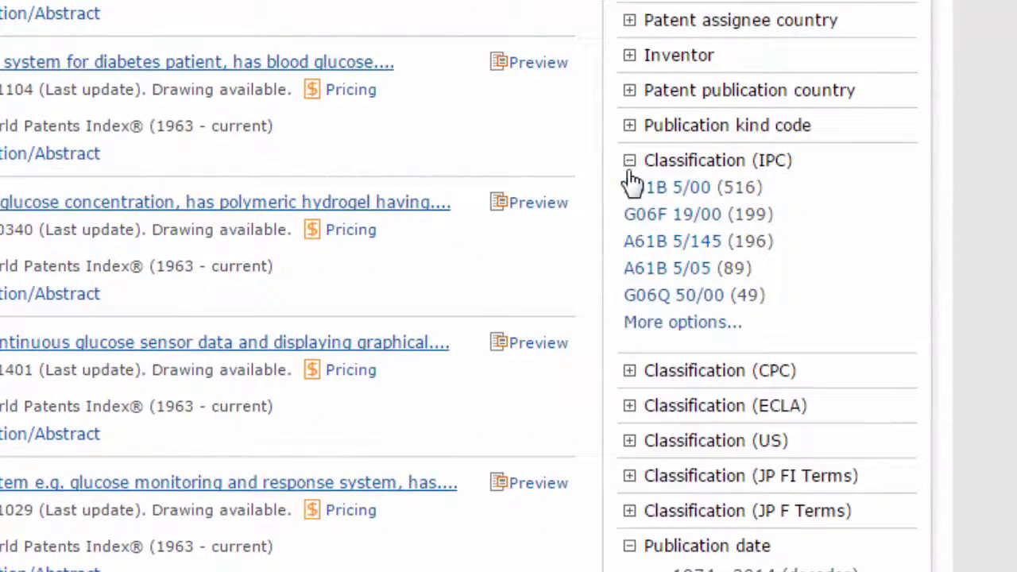
{"action": "left_click", "coordinate": [629, 372]}
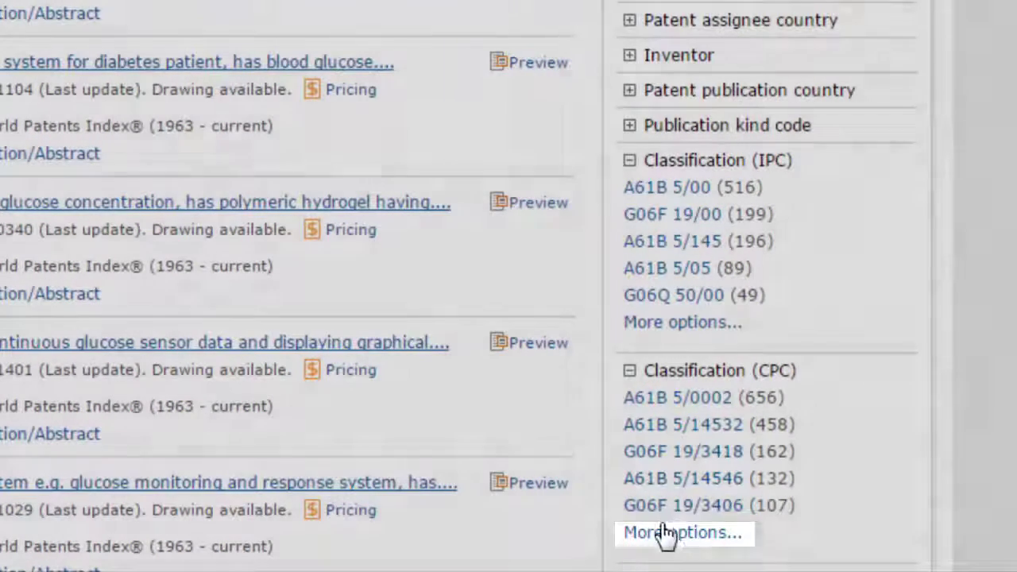
Save the full CPC classification code list with counts as an XLS file.
{"action": "left_click", "coordinate": [667, 533]}
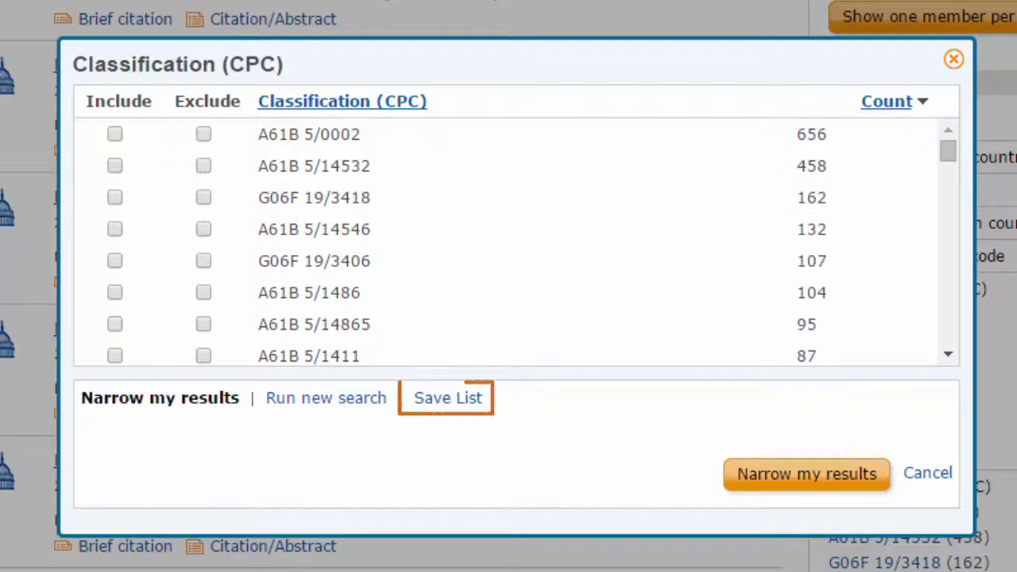
{"action": "left_click", "coordinate": [434, 399]}
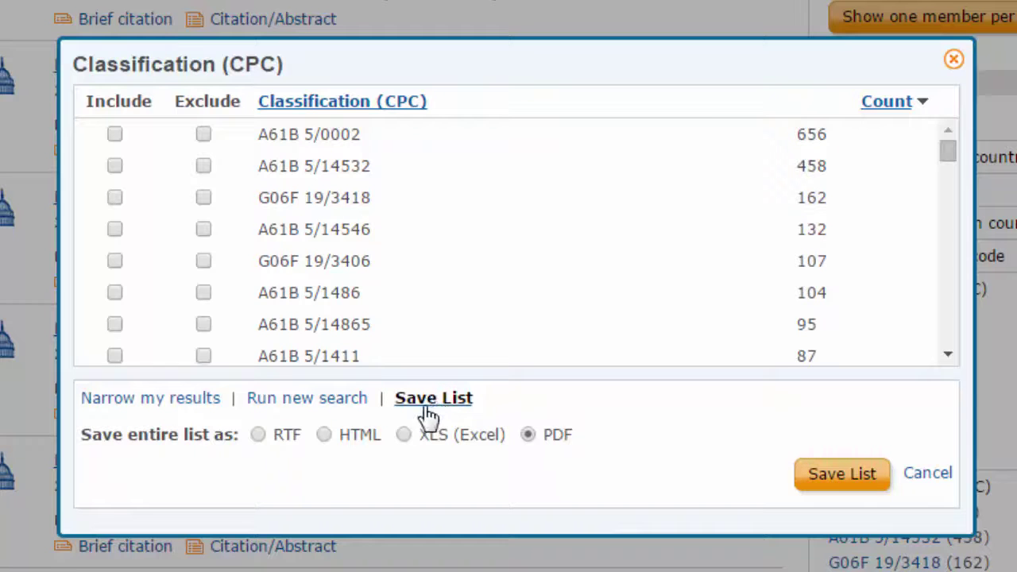
{"action": "left_click", "coordinate": [404, 436]}
{"action": "left_click", "coordinate": [838, 475]}
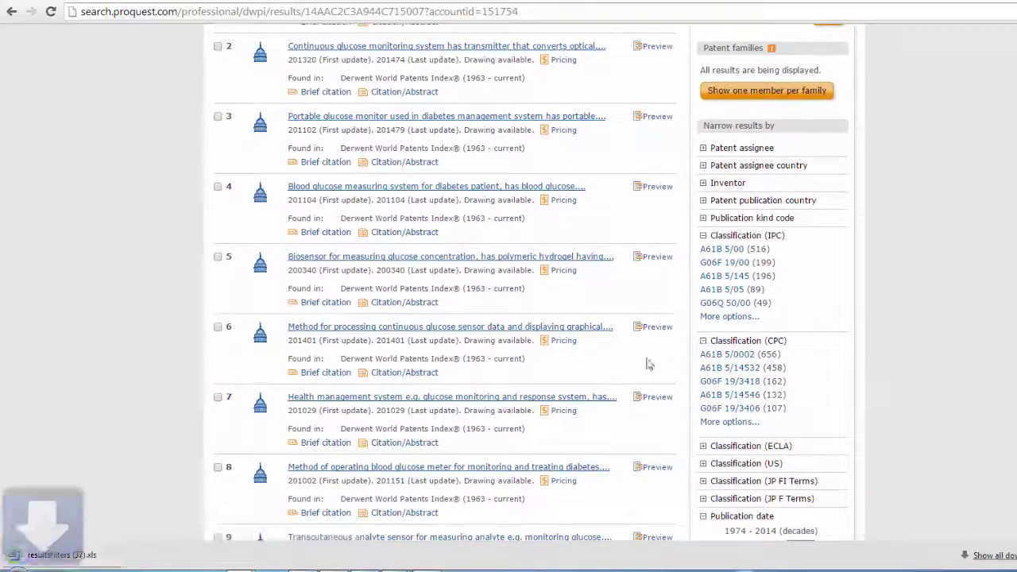
Open the downloaded code list in Excel, then list the top patent assignees and inventors for the glucose results.
{"action": "left_click", "coordinate": [72, 550]}
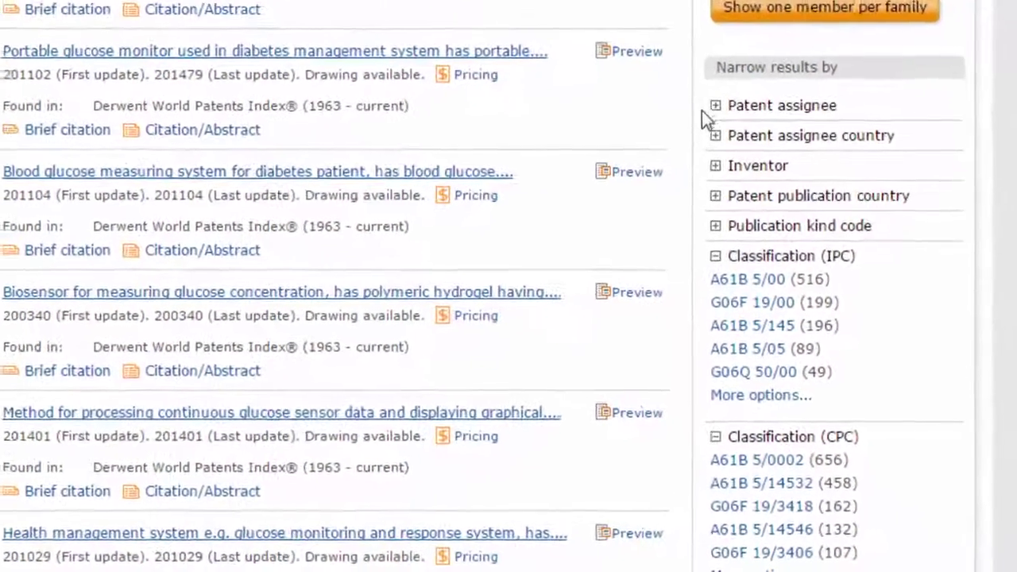
{"action": "left_click", "coordinate": [715, 105]}
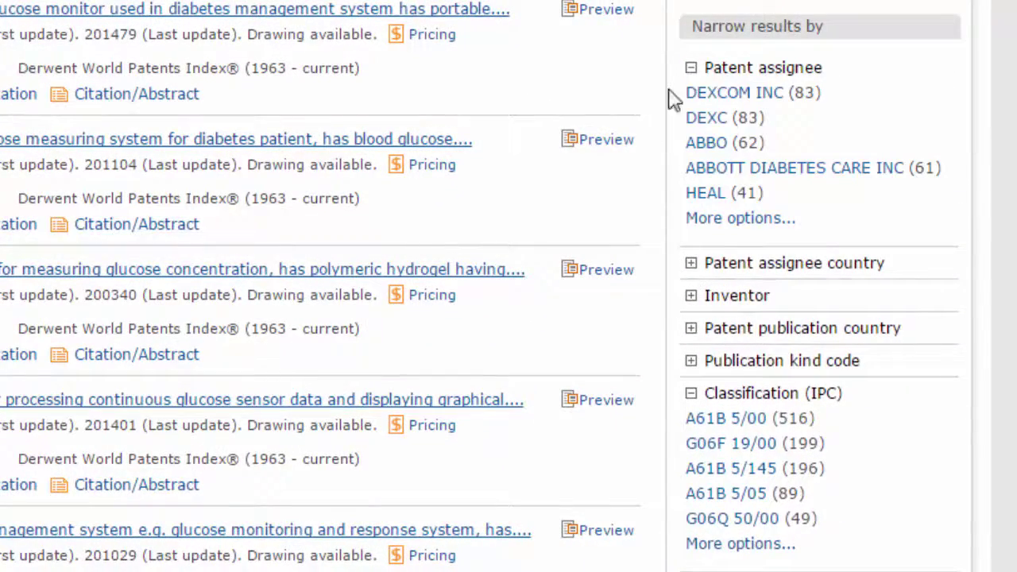
{"action": "double_click", "coordinate": [690, 299]}
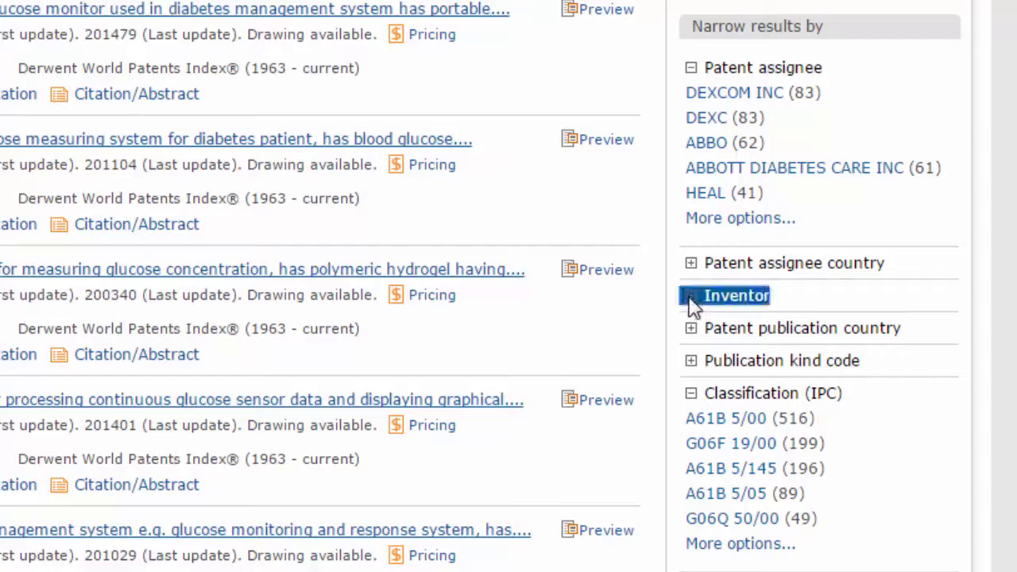
{"action": "left_click", "coordinate": [690, 300]}
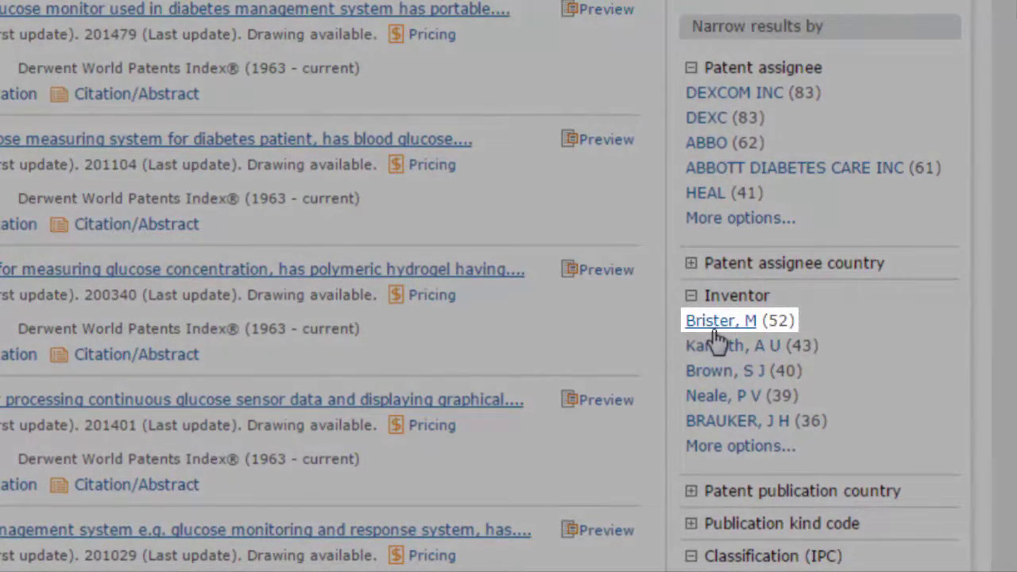
Filter the results to the top inventor's patents and list their patent assignees.
{"action": "left_click", "coordinate": [718, 325]}
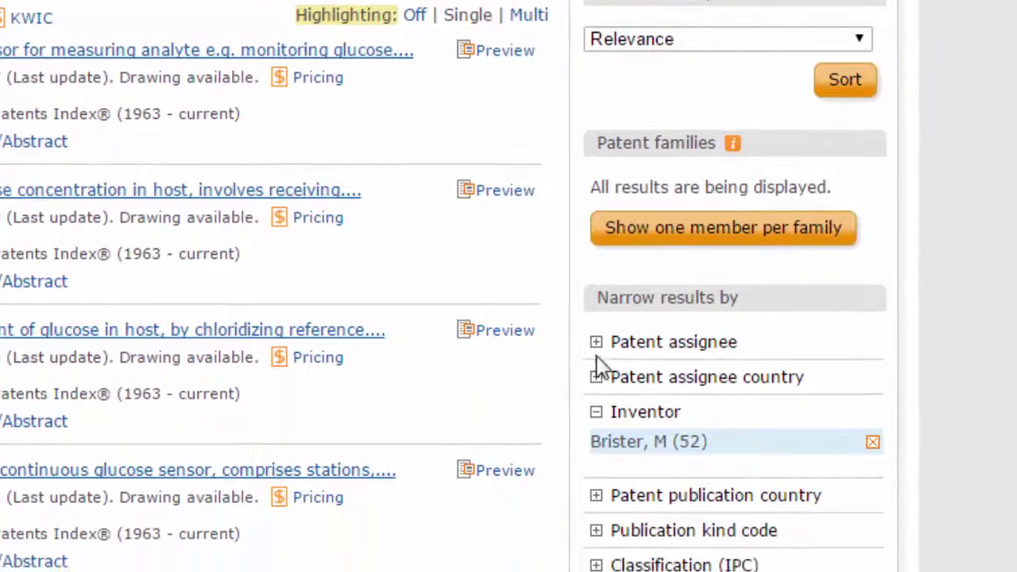
{"action": "left_click", "coordinate": [596, 343]}
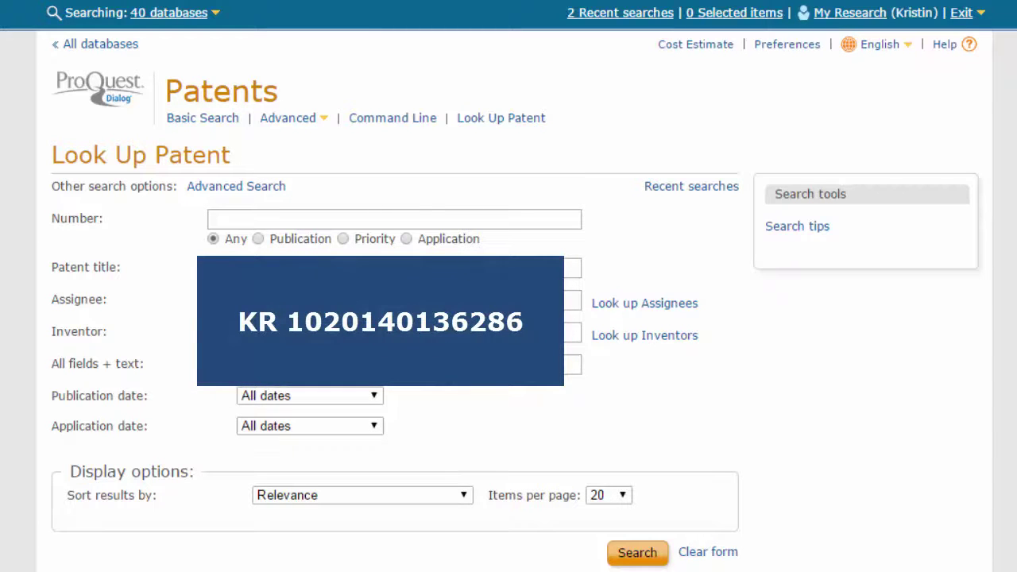
{"action": "left_click", "coordinate": [287, 219]}
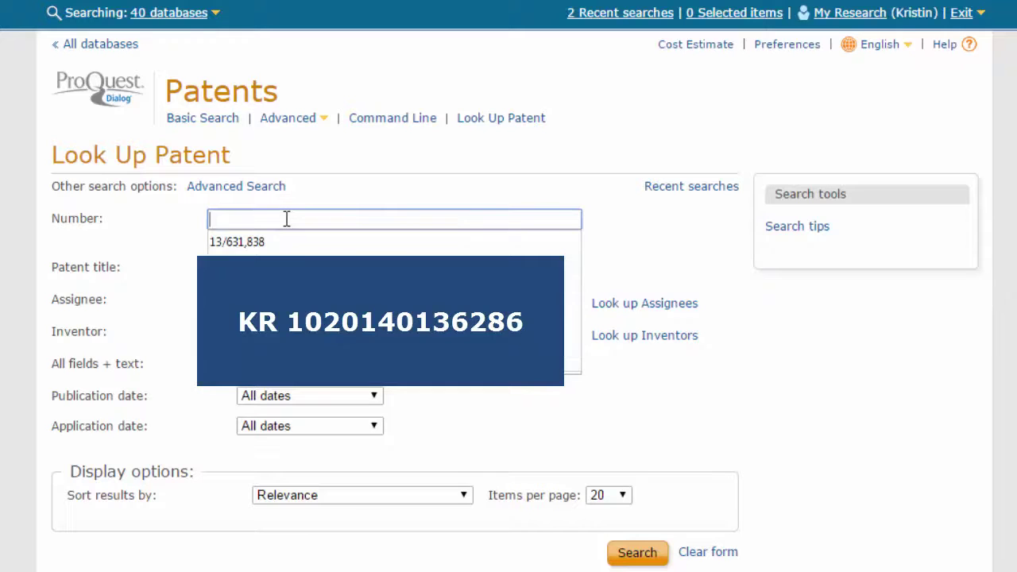
{"action": "key", "text": "ctrl+v"}
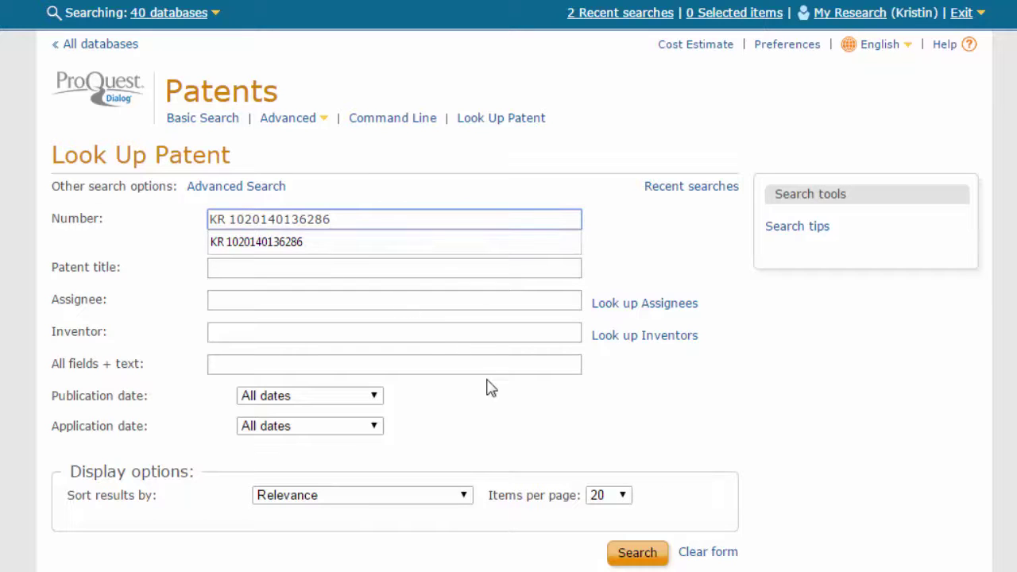
{"action": "left_click", "coordinate": [637, 553]}
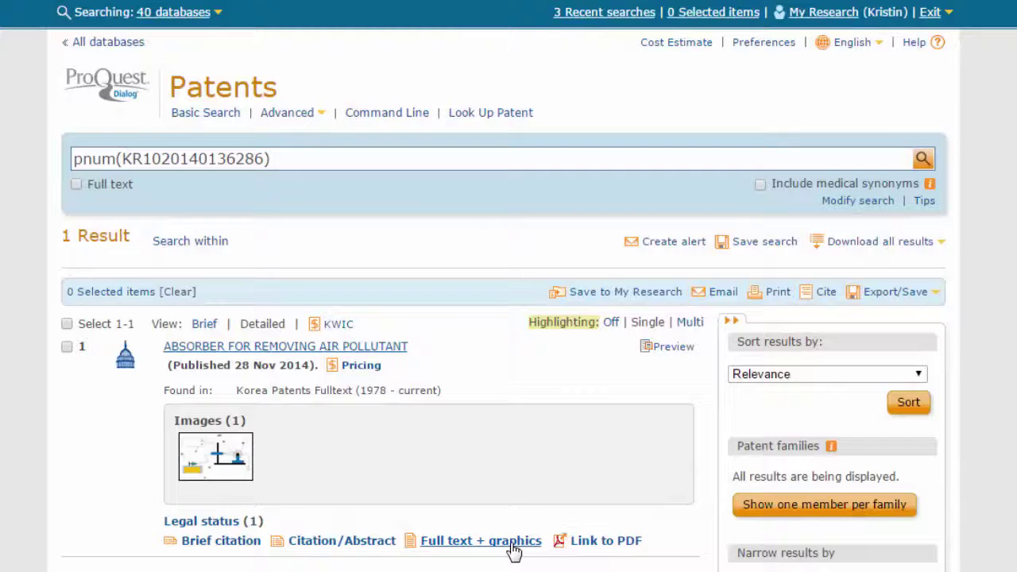
Open the patent's full text with graphics and view its claims translated into English.
{"action": "left_click", "coordinate": [512, 546]}
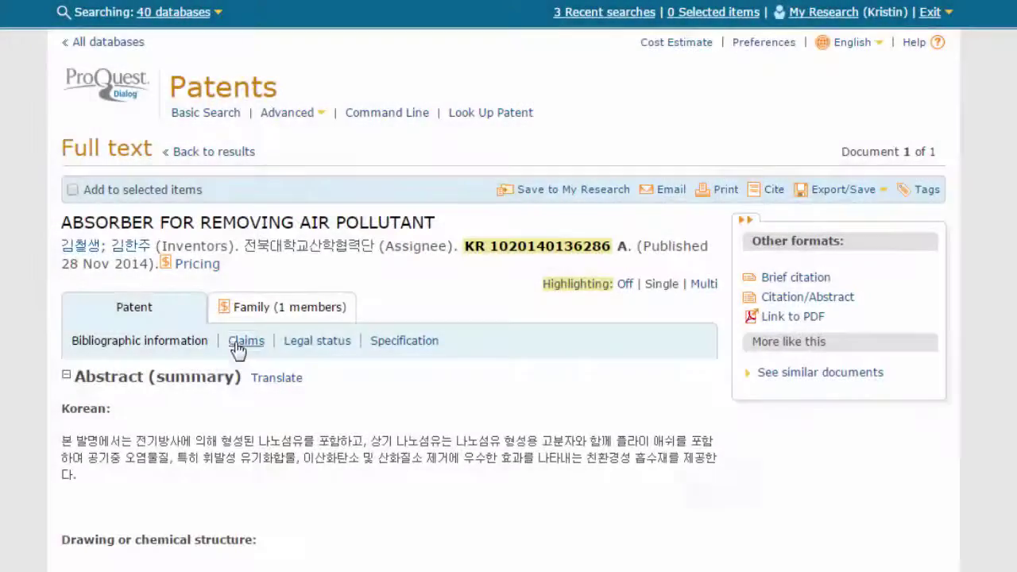
{"action": "left_click", "coordinate": [238, 348]}
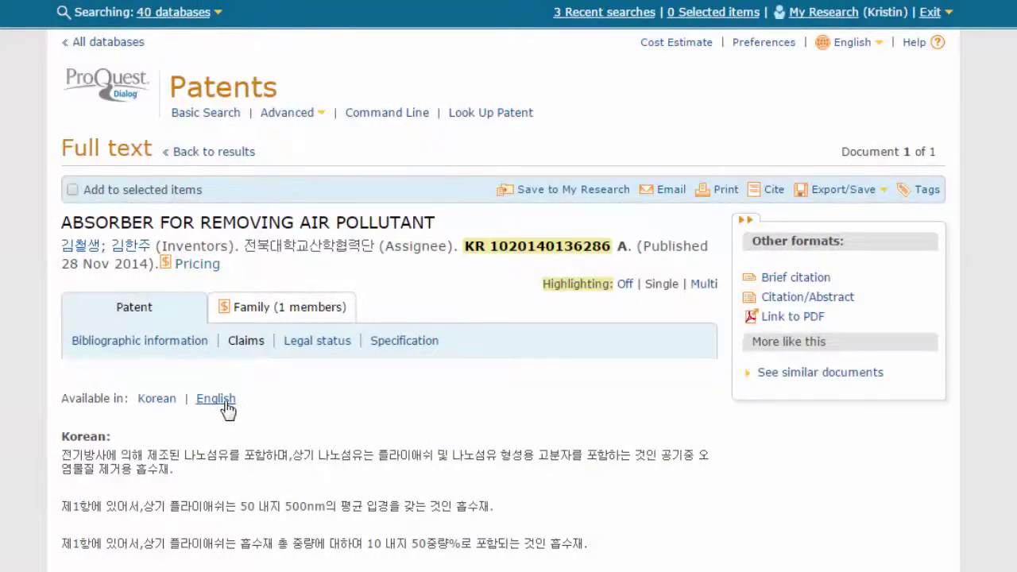
{"action": "left_click", "coordinate": [224, 401]}
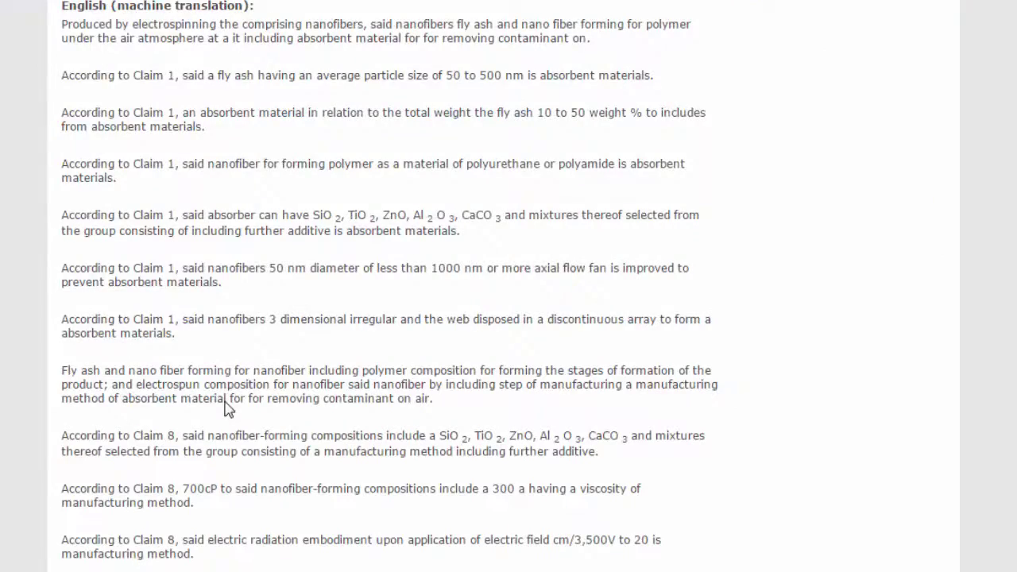
{"action": "scroll", "coordinate": [226, 407], "scroll_direction": "up", "scroll_amount": 10}
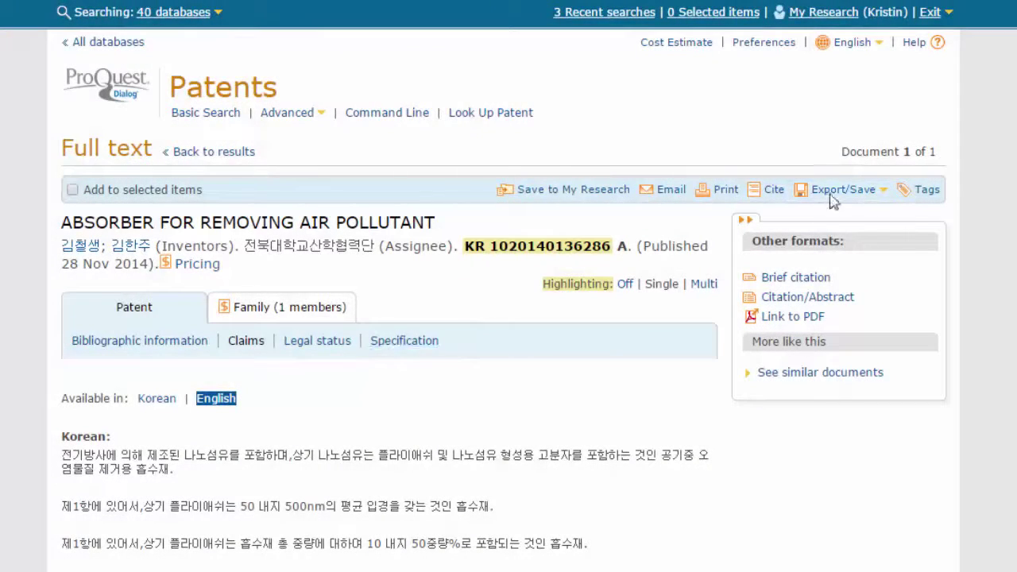
Export the record as a PDF with full text, images and family information.
{"action": "left_click", "coordinate": [834, 192]}
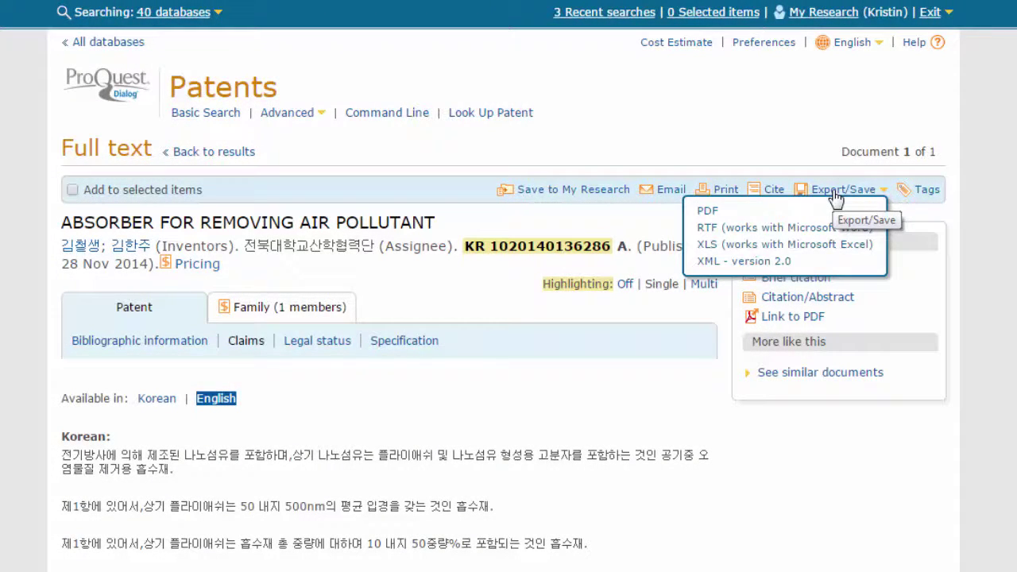
{"action": "left_click", "coordinate": [707, 213]}
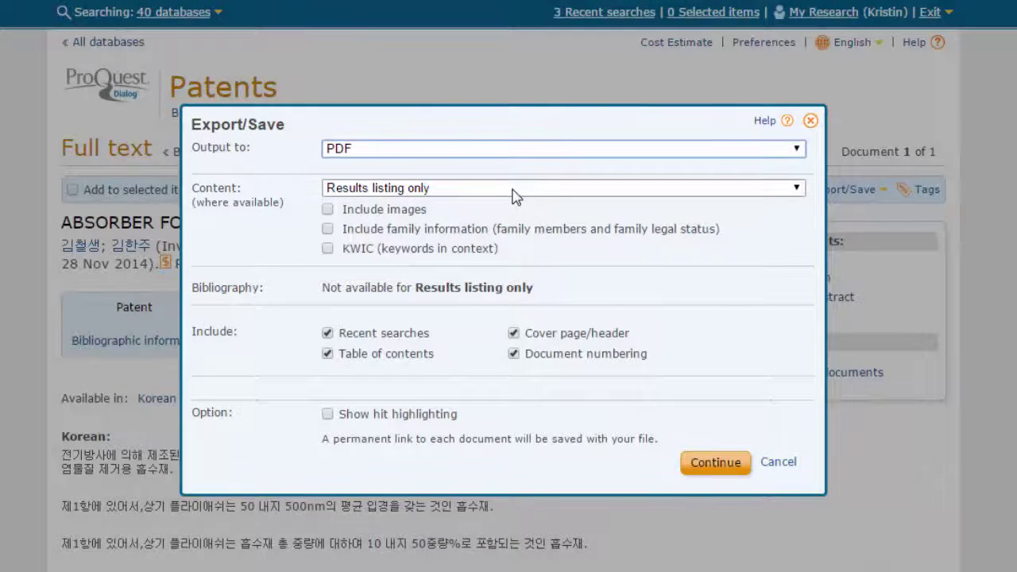
{"action": "left_click", "coordinate": [514, 197]}
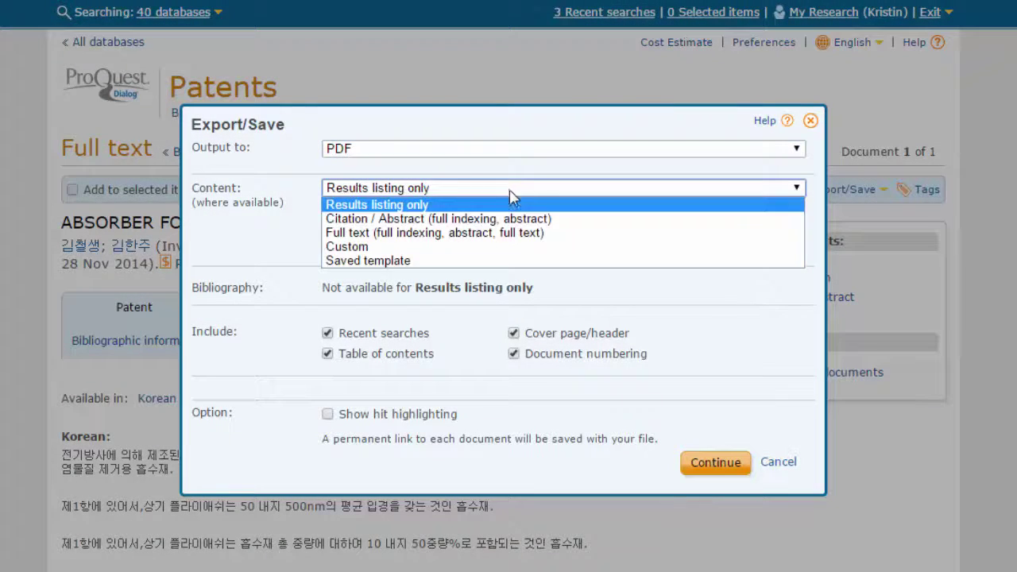
{"action": "left_click", "coordinate": [504, 234]}
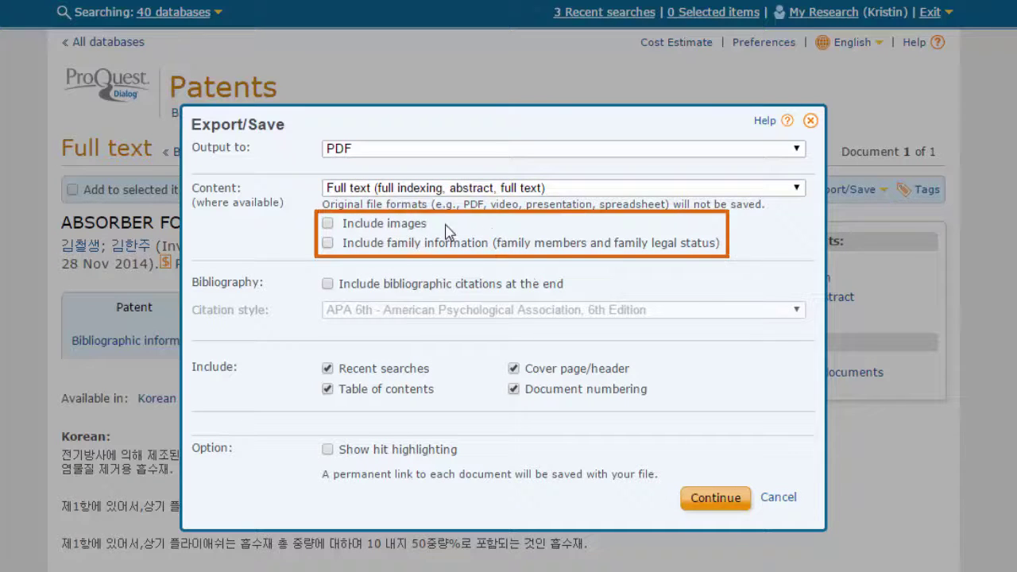
{"action": "left_click", "coordinate": [327, 242]}
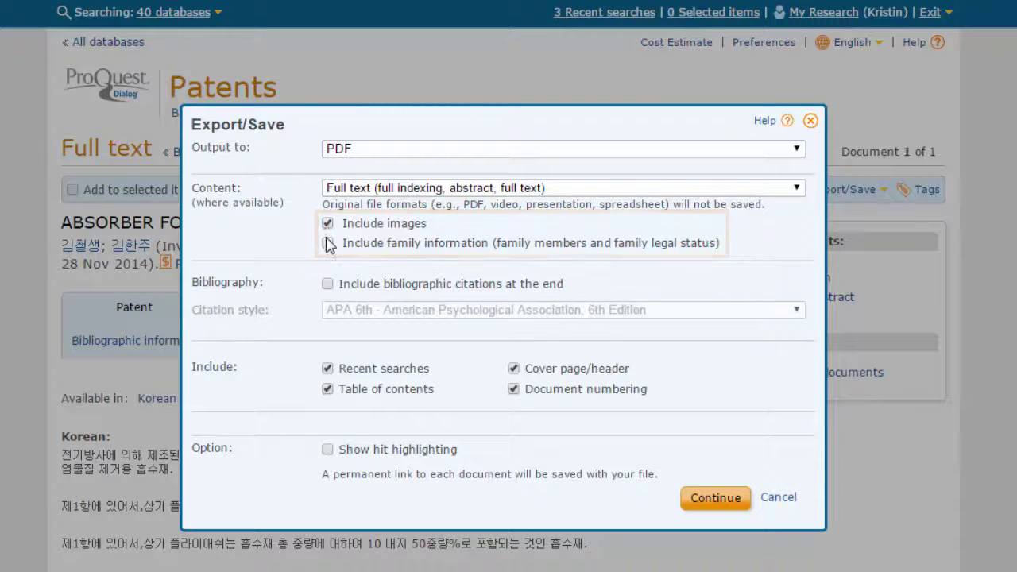
{"action": "left_click", "coordinate": [715, 483]}
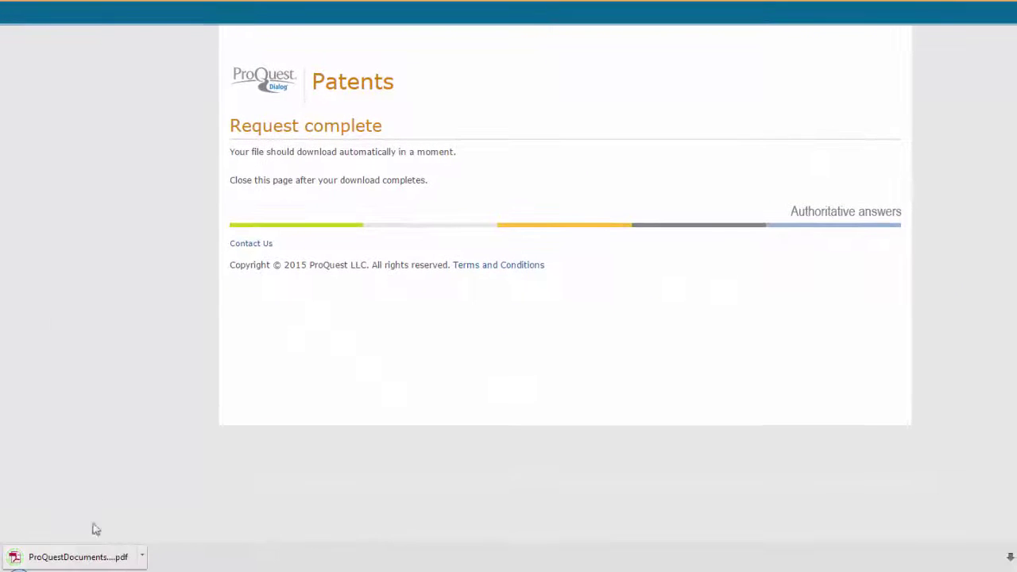
Open ProQuestDocuments-2015-02-01.pdf in Adobe Reader and scroll through its pages.
{"action": "left_click", "coordinate": [84, 555]}
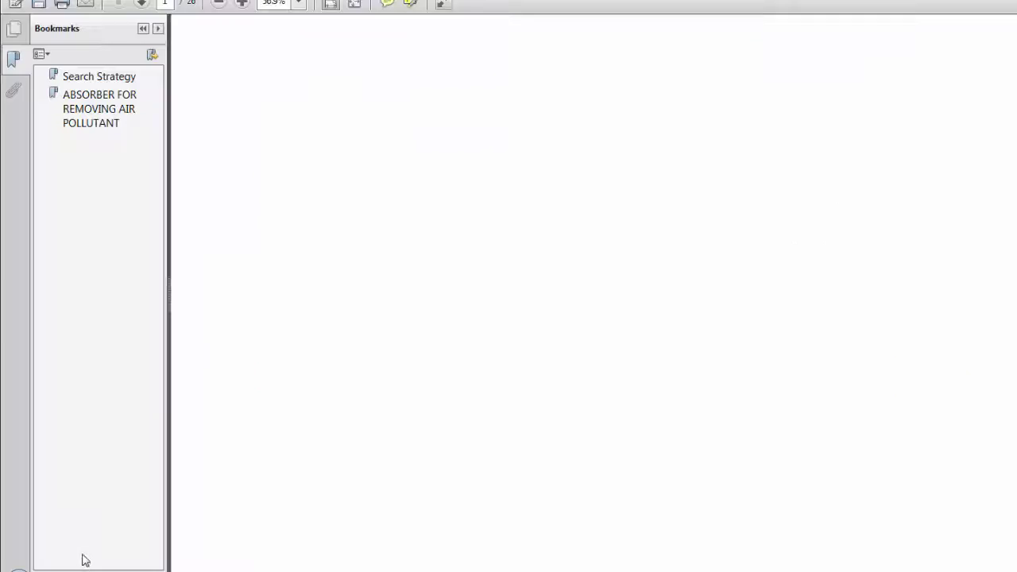
{"action": "scroll", "coordinate": [400, 333], "scroll_direction": "down", "scroll_amount": 15}
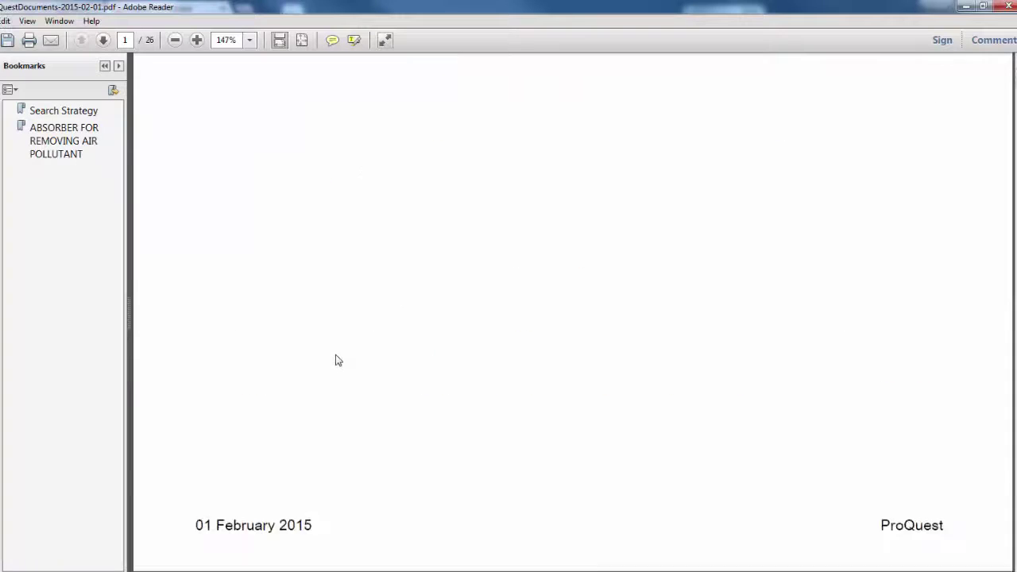
{"action": "scroll", "coordinate": [345, 381], "scroll_direction": "down", "scroll_amount": 15}
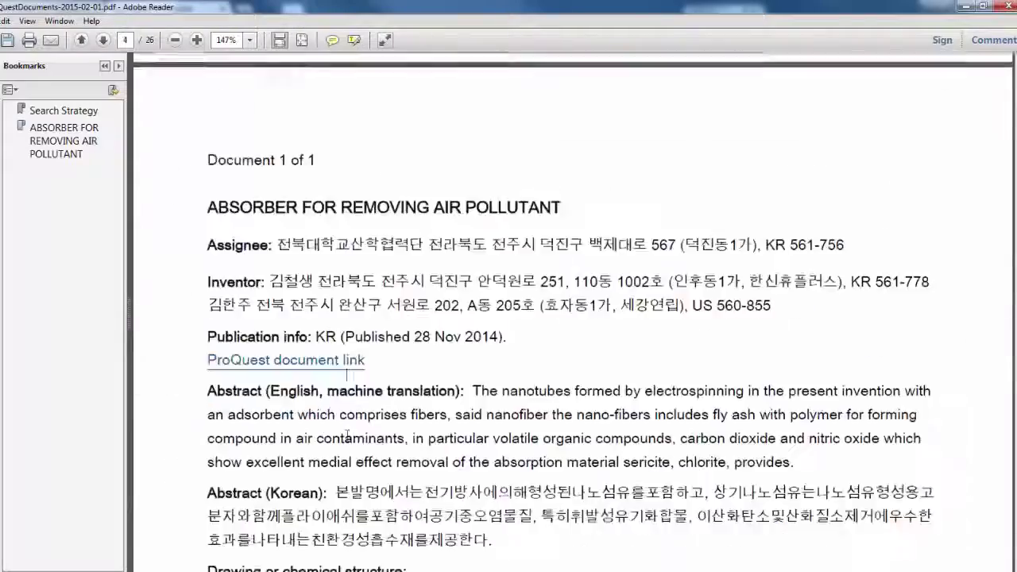
{"action": "scroll", "coordinate": [347, 380], "scroll_direction": "down", "scroll_amount": 15}
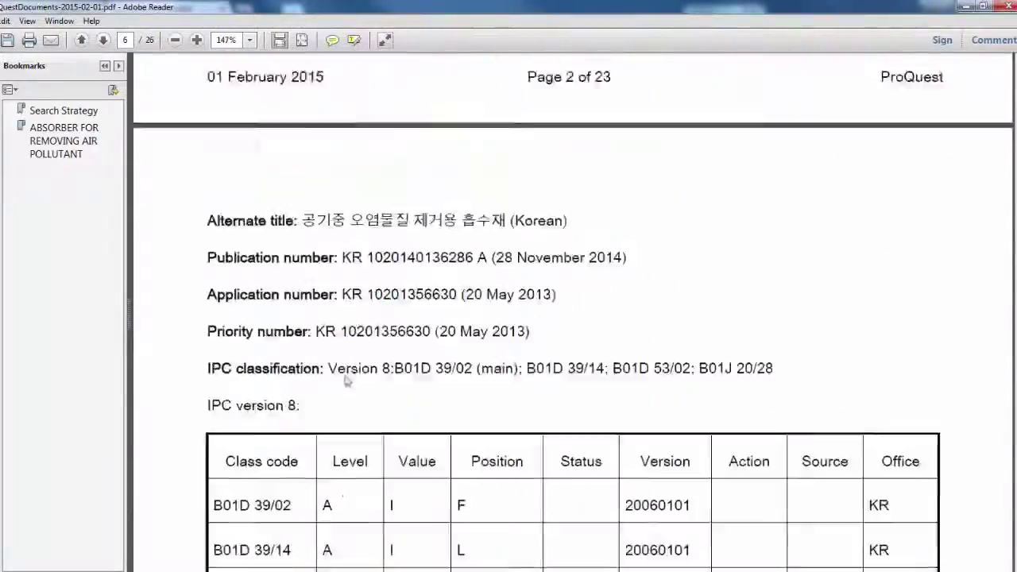